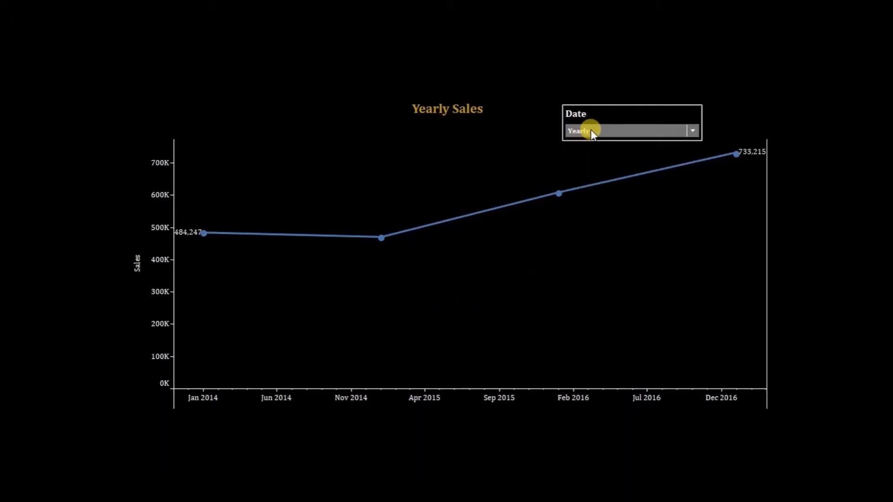
Switch the sales chart's Date selection to Quarterly and inspect the Jul 2015 data point and the following peak.
left_click(651, 132)
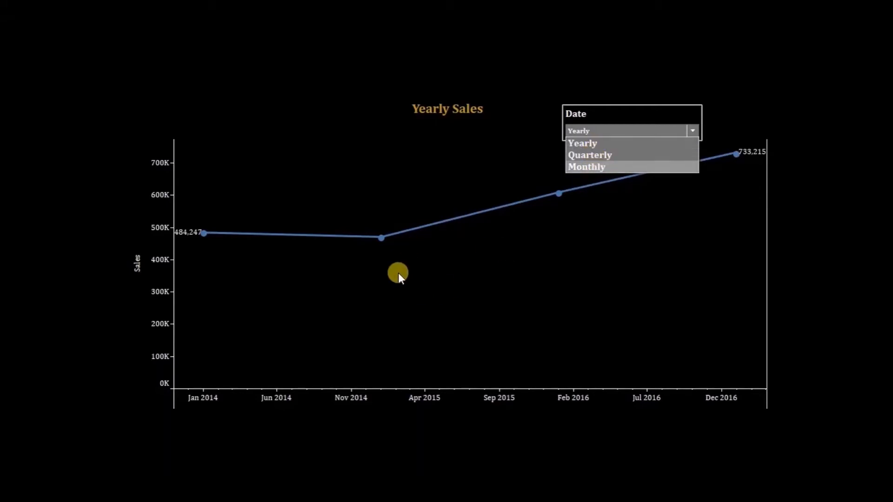
left_click(589, 156)
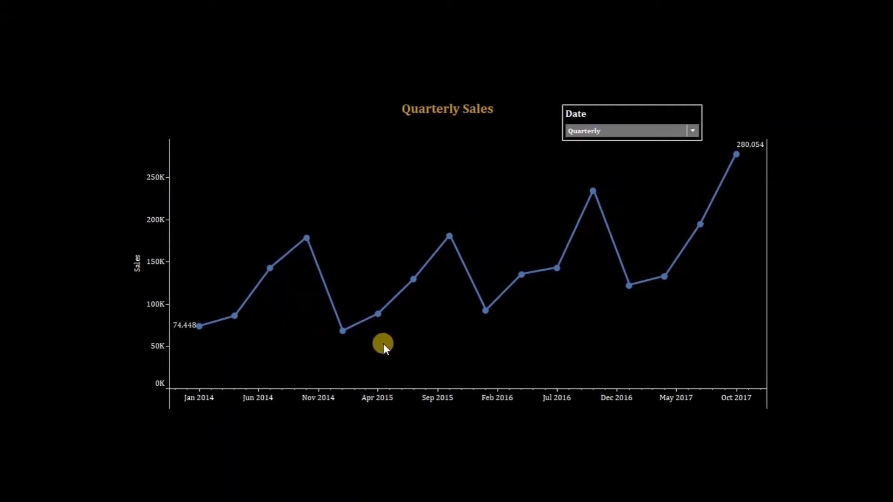
mouse_move(414, 281)
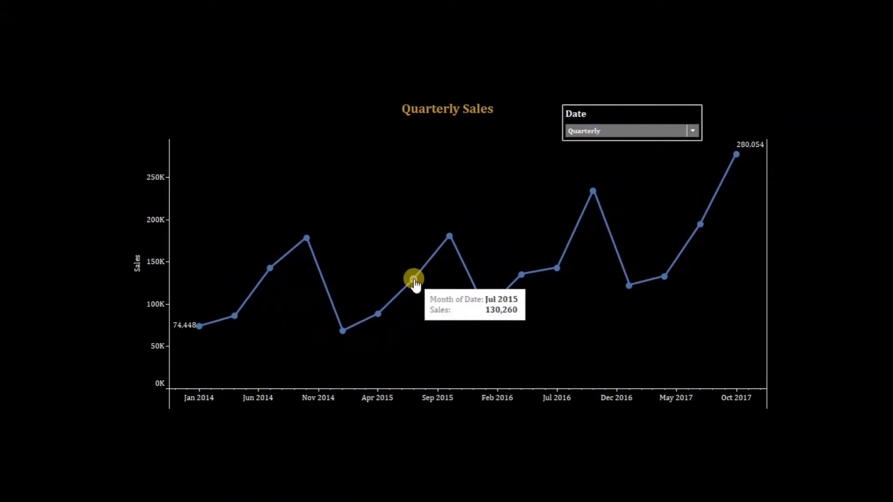
mouse_move(449, 237)
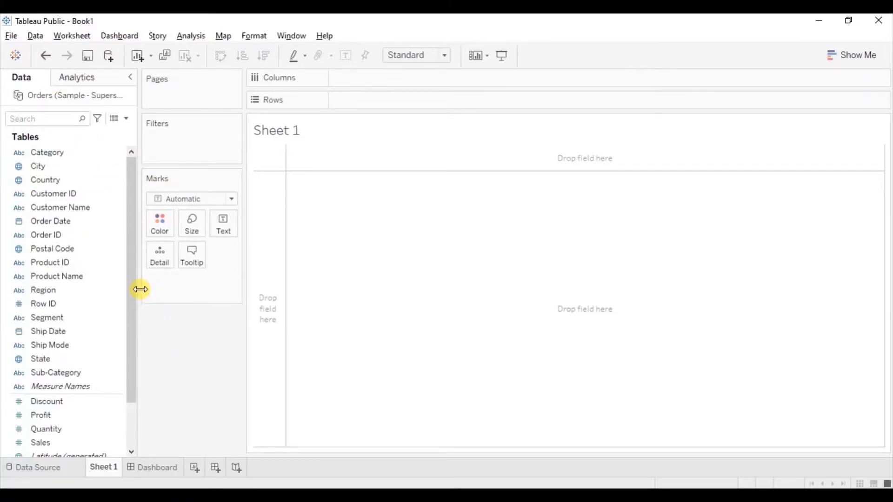
Plot Sales in rows against Order Date in columns, with the date set to continuous Month.
left_click(117, 279)
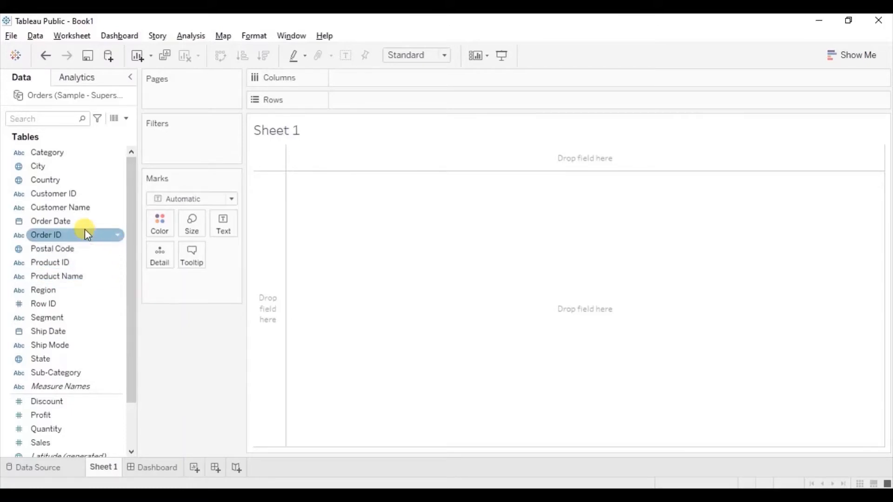
left_click_drag(57, 223, 373, 83)
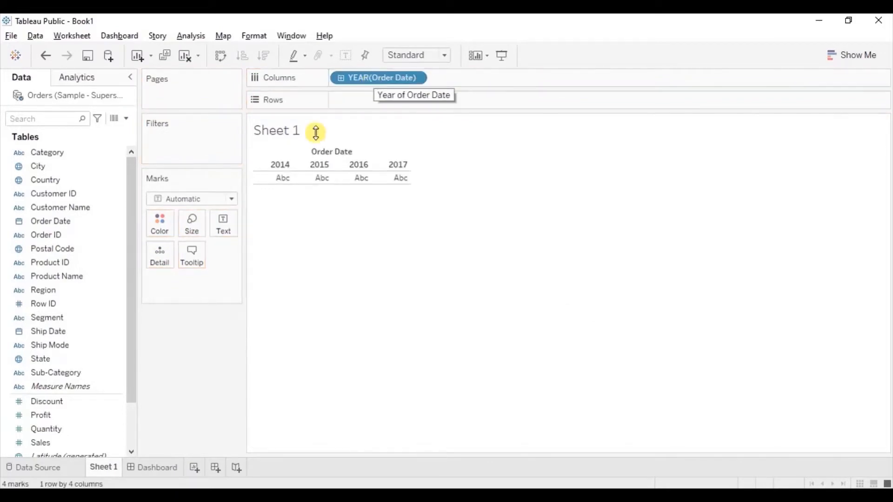
left_click_drag(43, 444, 358, 102)
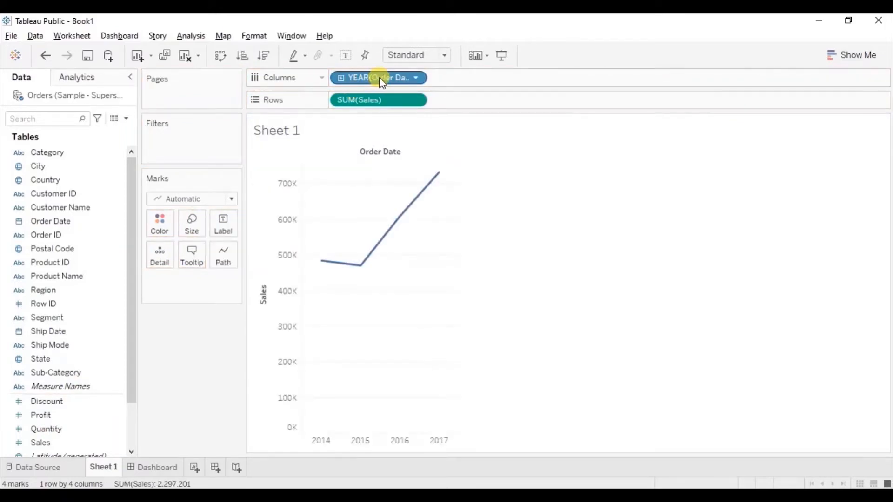
left_click(415, 77)
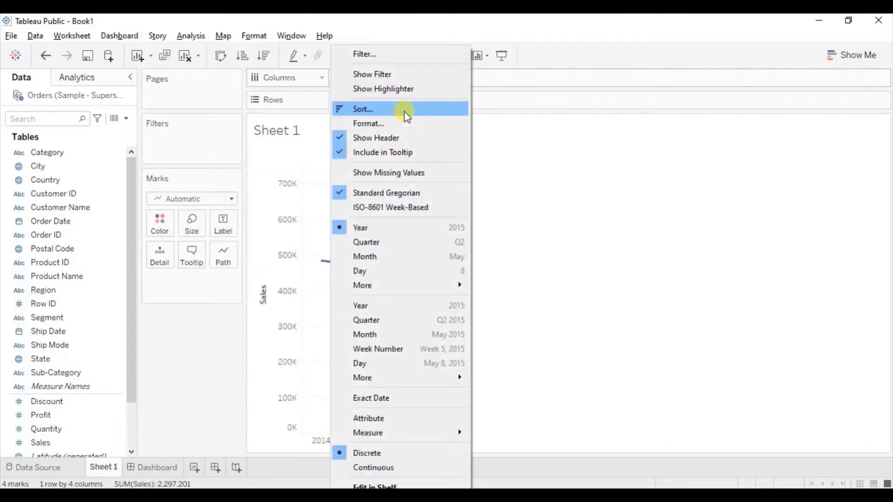
left_click(378, 334)
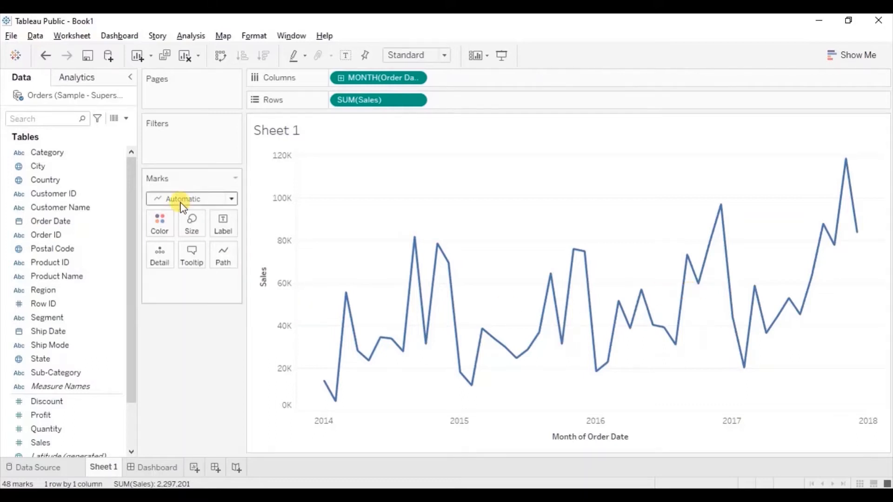
Create a parameter named Date with the String data type and a list of allowable values.
left_click(126, 120)
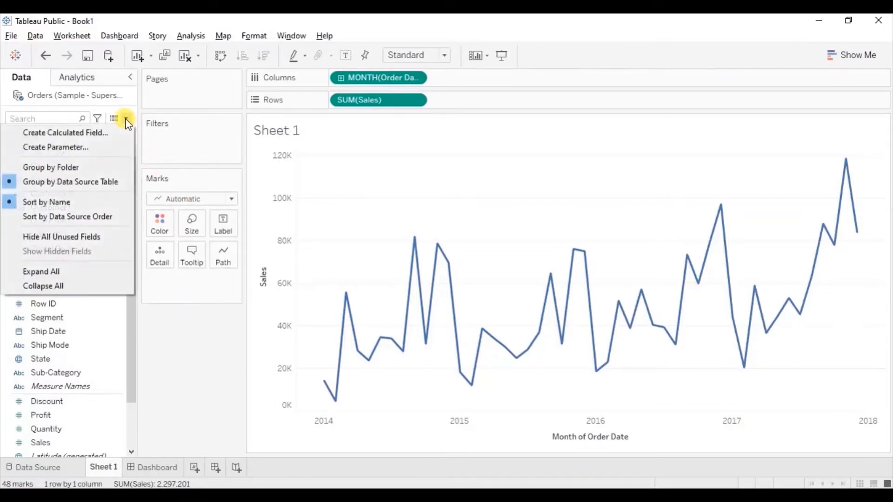
left_click(88, 147)
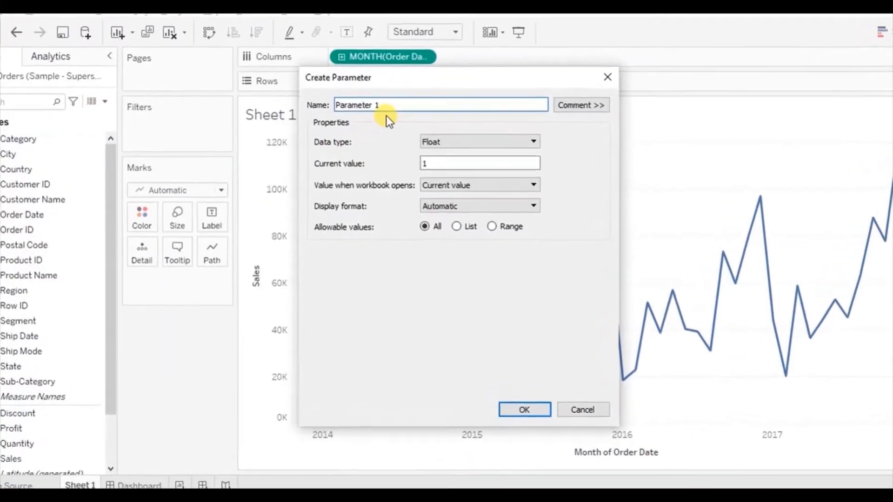
left_click_drag(382, 104, 314, 103)
type("Dat")
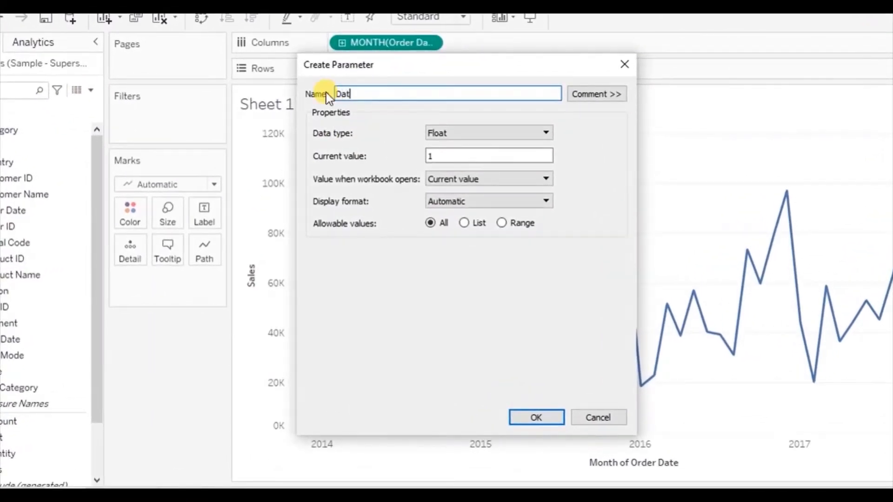
type("e")
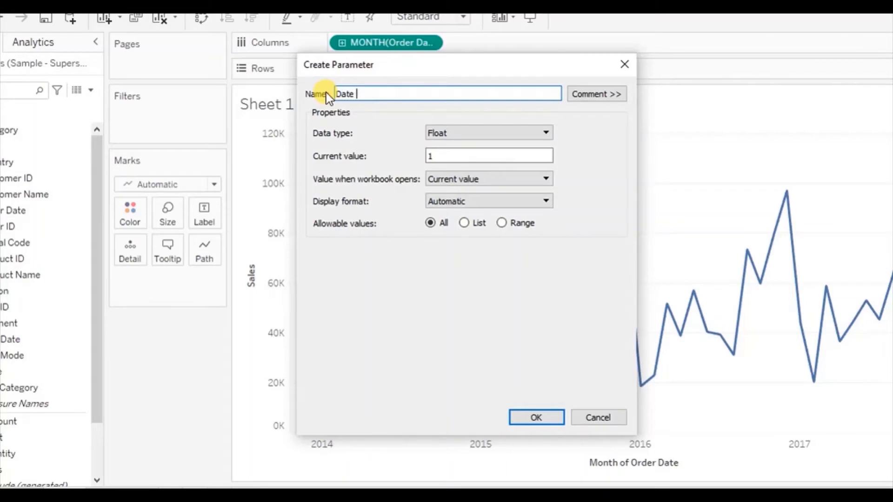
left_click(445, 133)
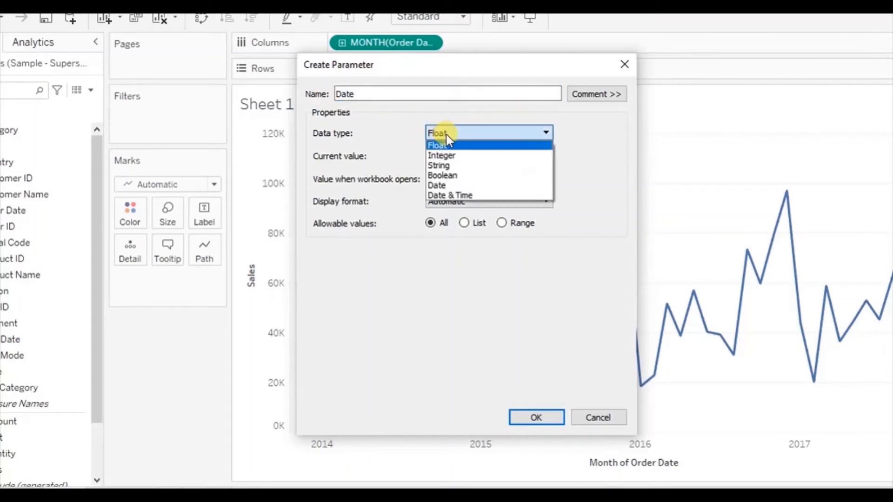
left_click(443, 166)
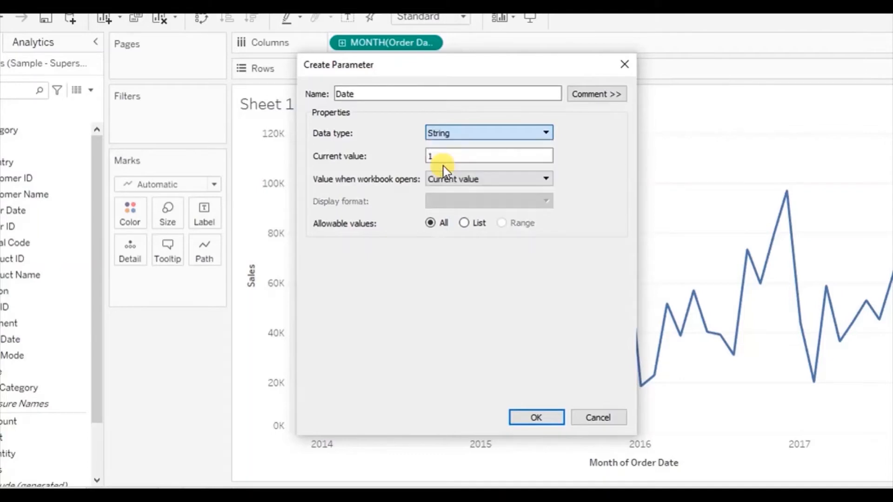
left_click(464, 223)
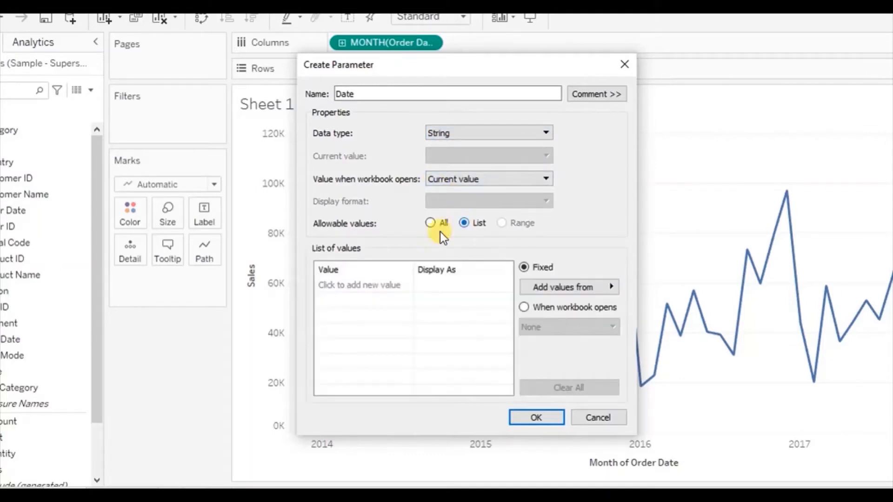
Add the values year, month and quarter to the Date parameter's list.
left_click(333, 285)
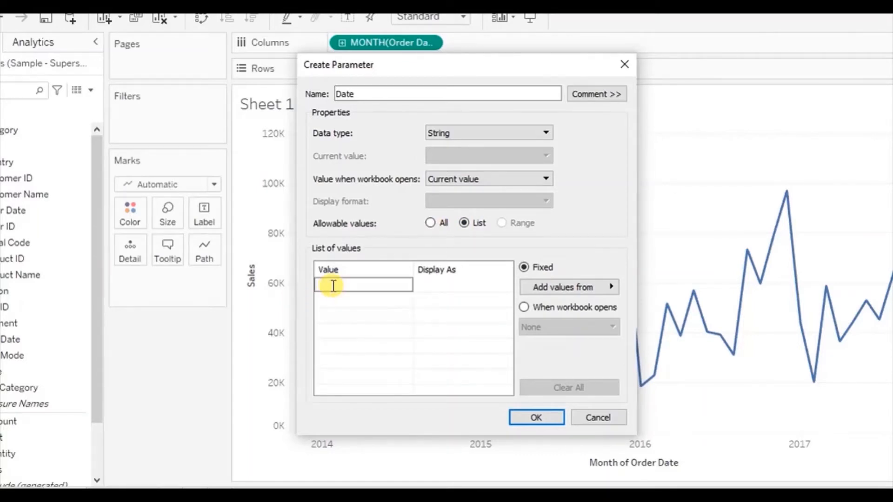
type("year")
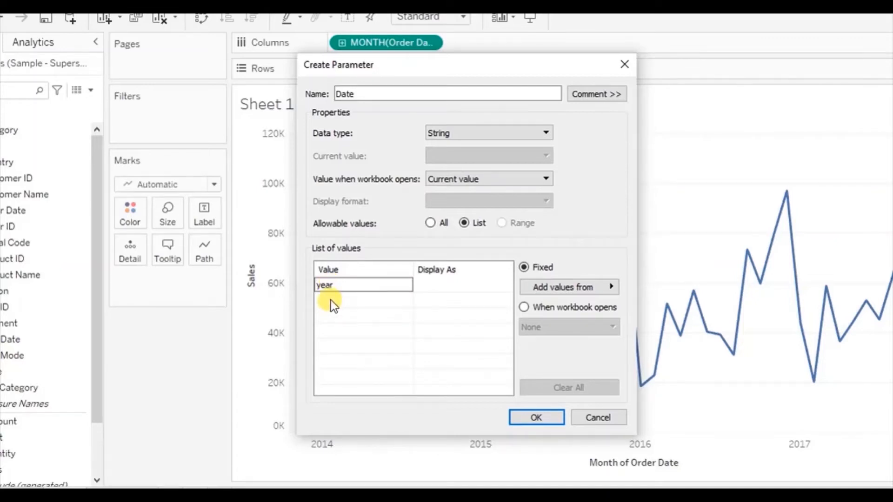
left_click(332, 300)
type("month")
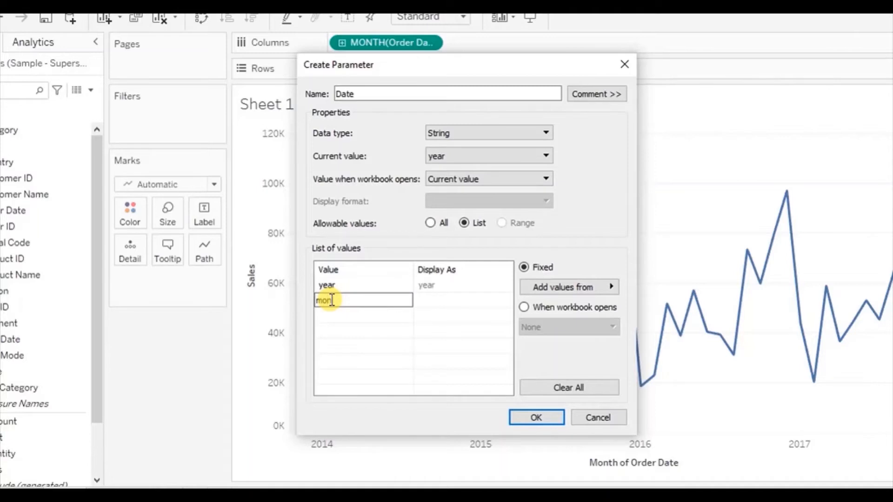
left_click(331, 315)
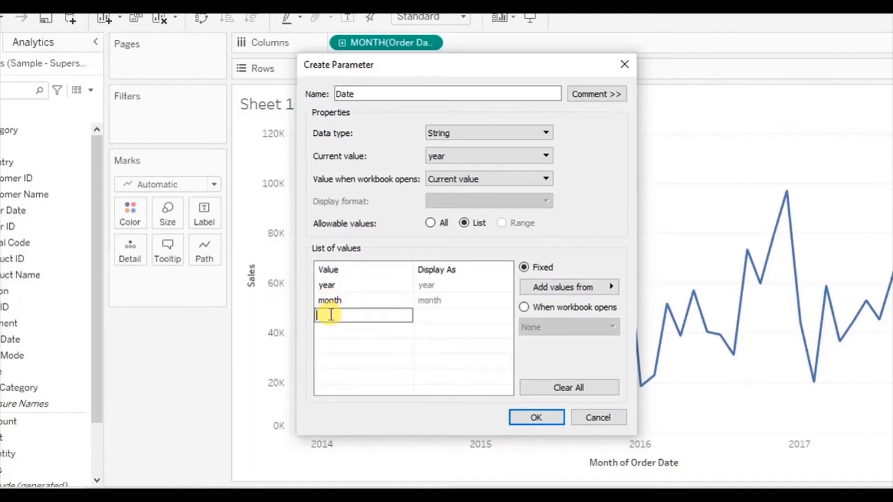
type("q")
type("uar")
type("t")
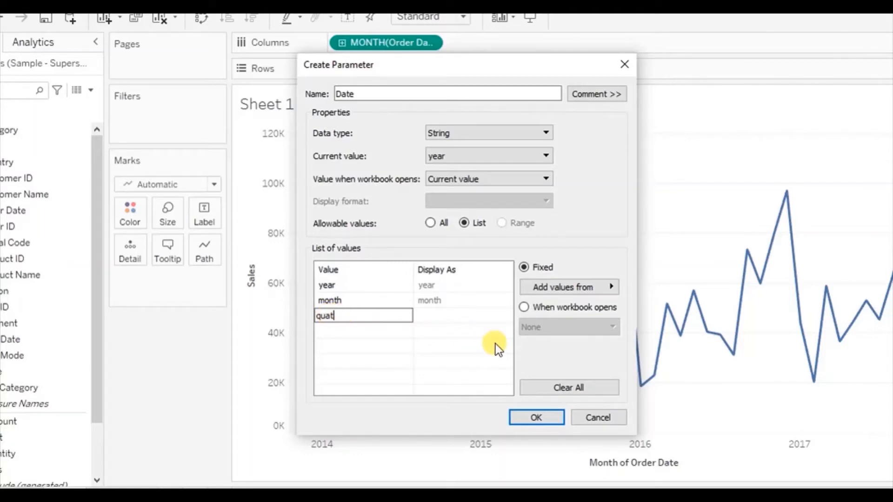
key("BackSpace")
type("rter")
left_click(348, 328)
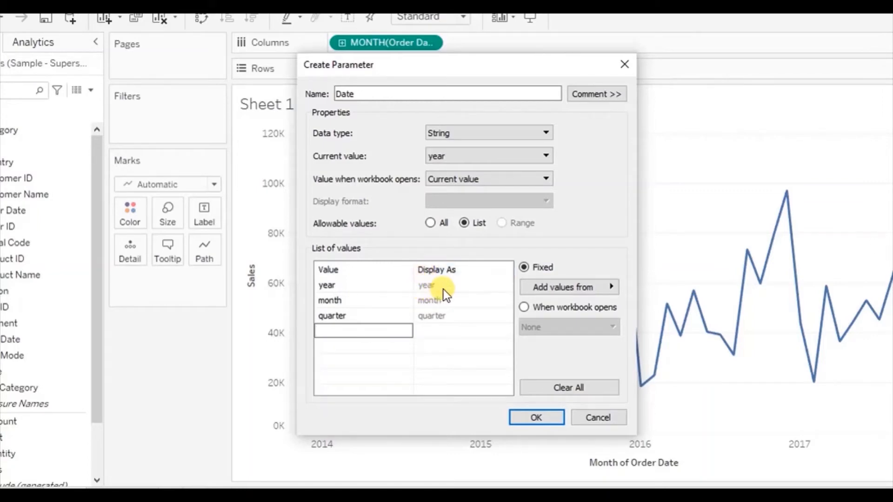
Set the display names of the list values to Yearly, Monthly and Quarterly, and save the parameter.
double_click(433, 284)
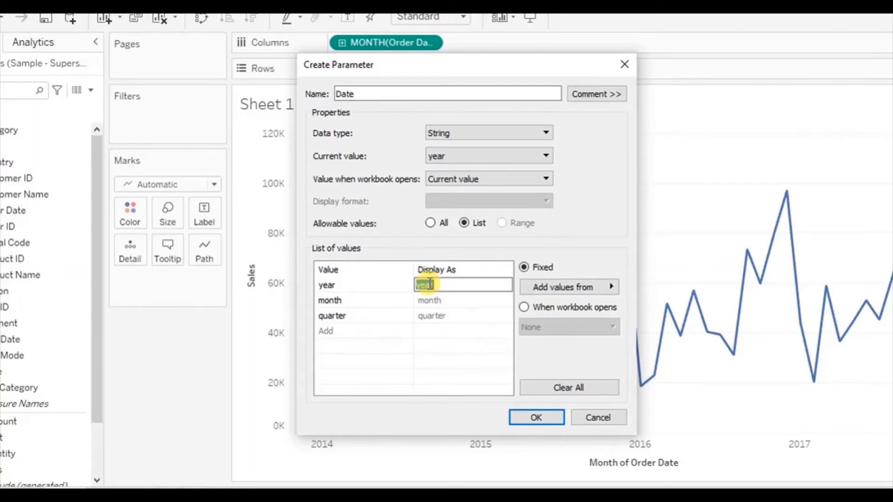
type("Yearly")
double_click(428, 300)
type("Month")
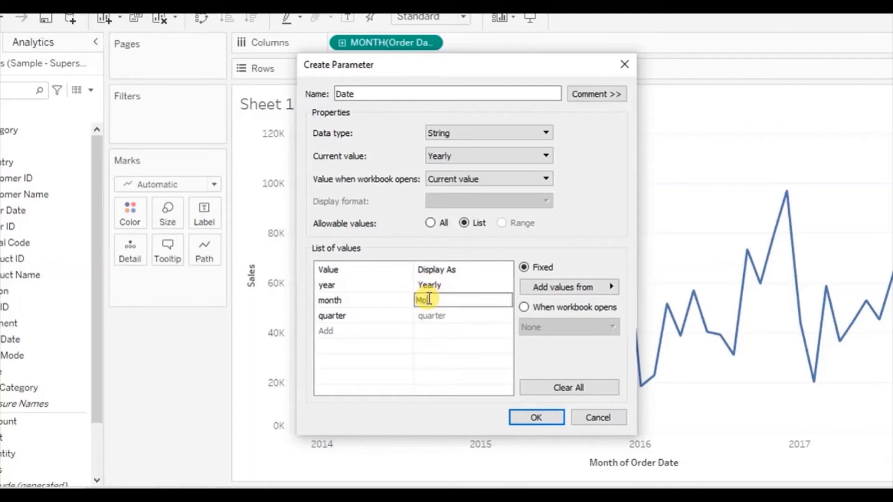
type("ly")
double_click(428, 315)
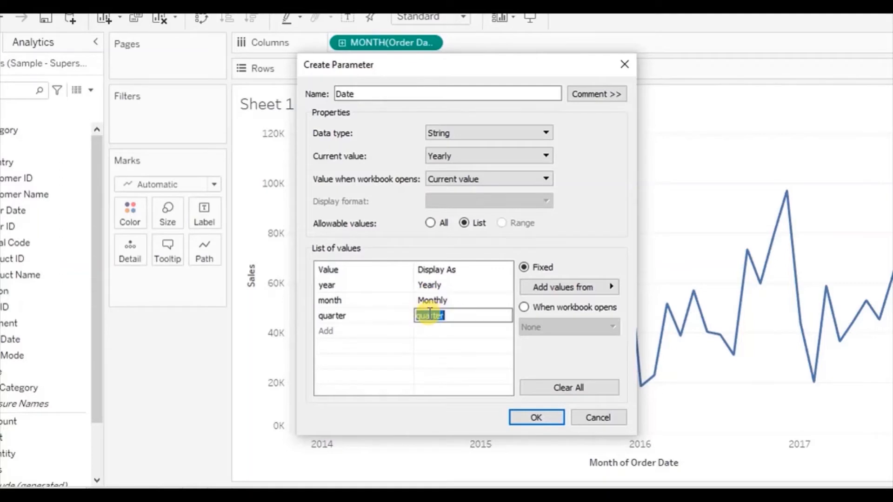
type("Quarterly")
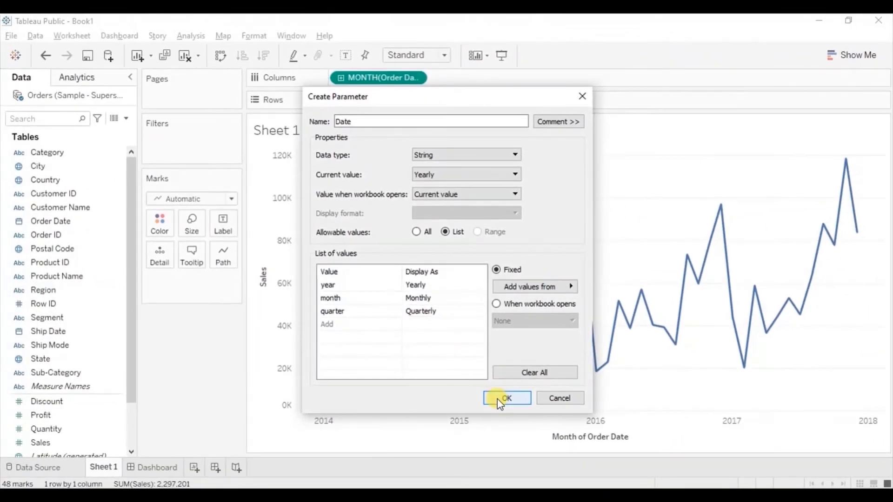
left_click(532, 418)
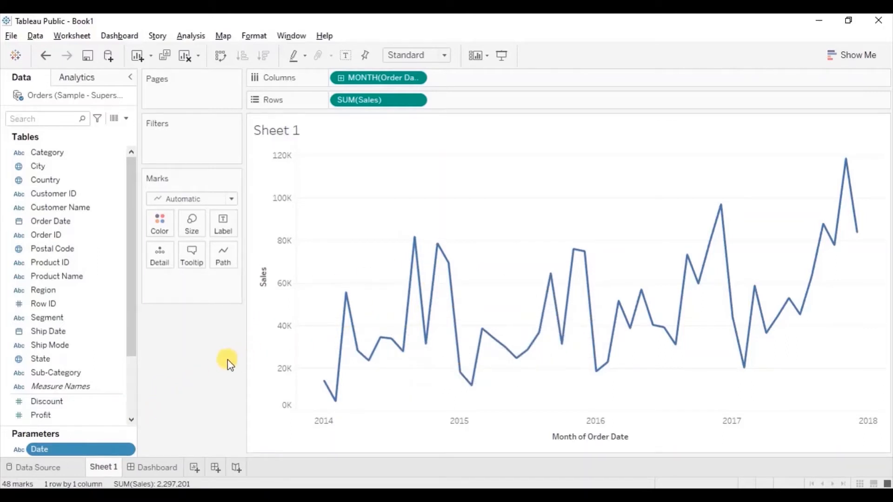
Create a calculated field and name it Date Aggregation.
left_click(128, 121)
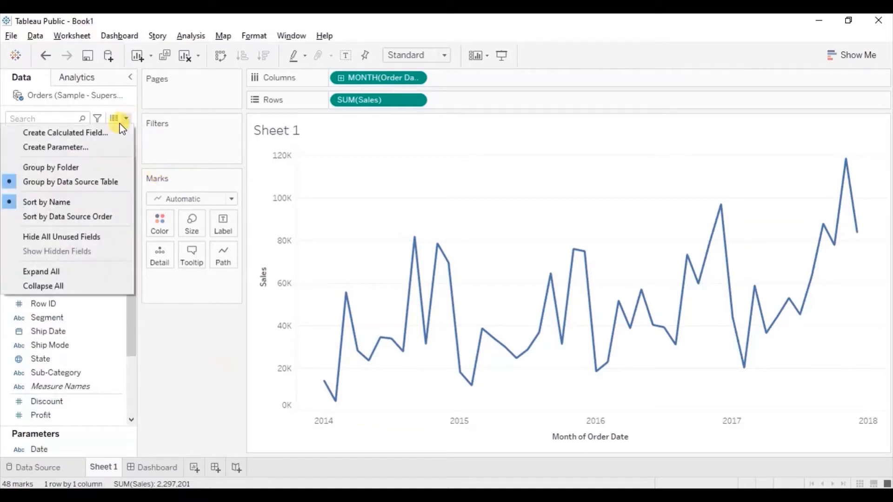
left_click(107, 132)
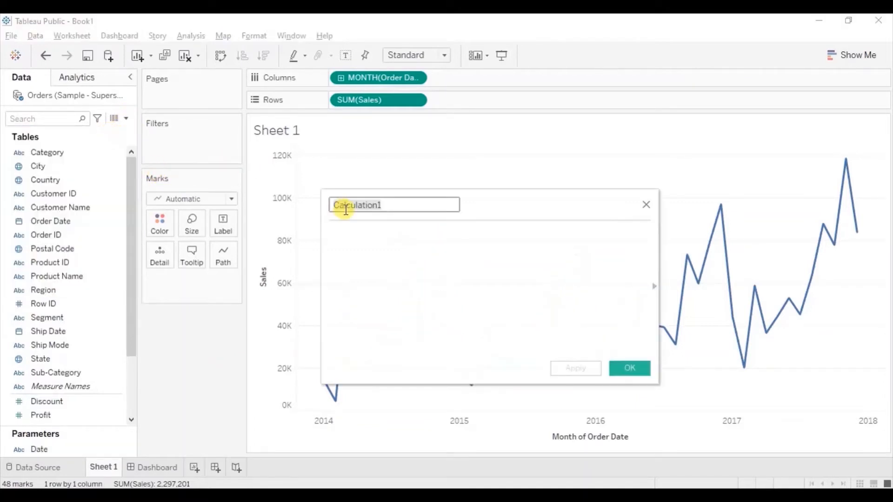
type("Date ")
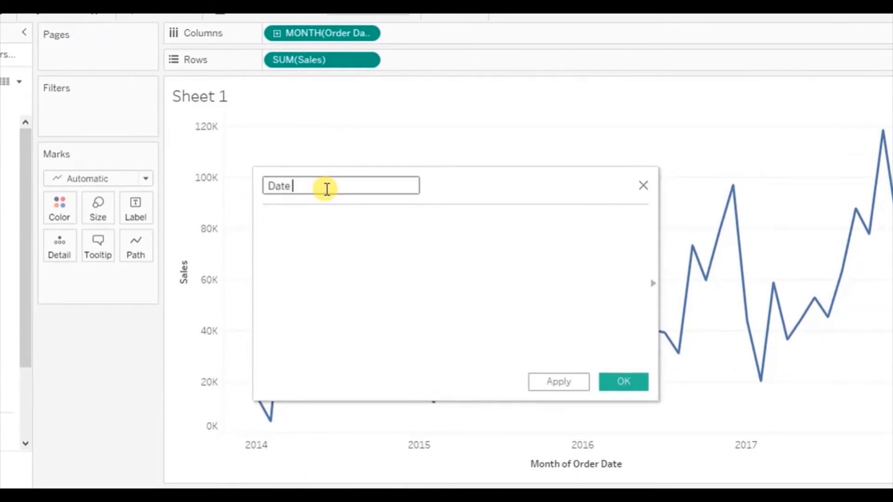
type("Aggregation")
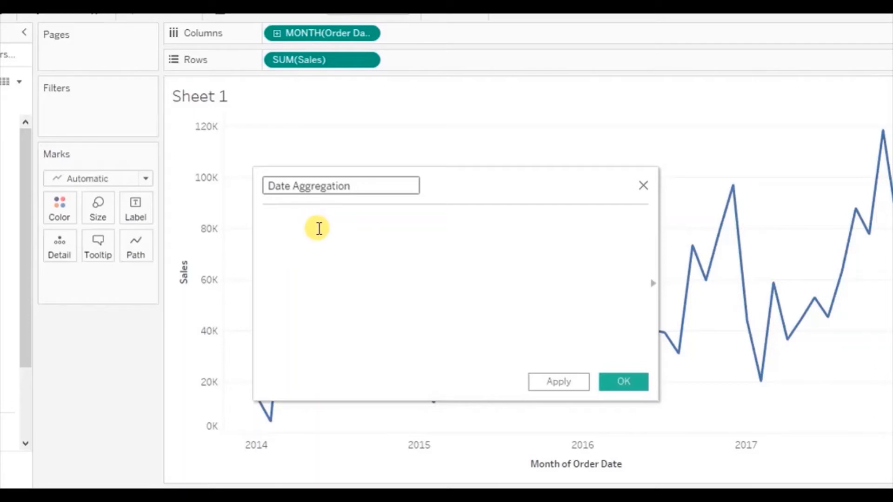
Start the Date Aggregation formula with the DATETRUNC function and read its syntax description.
left_click(289, 224)
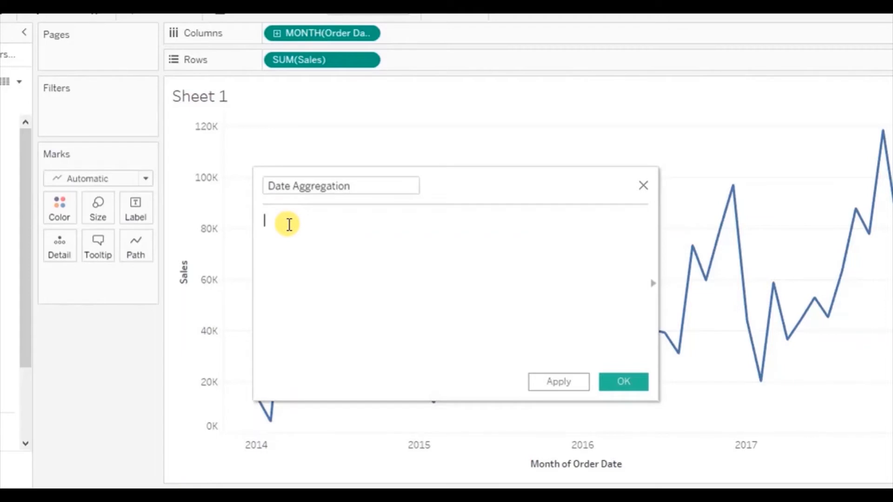
type("date")
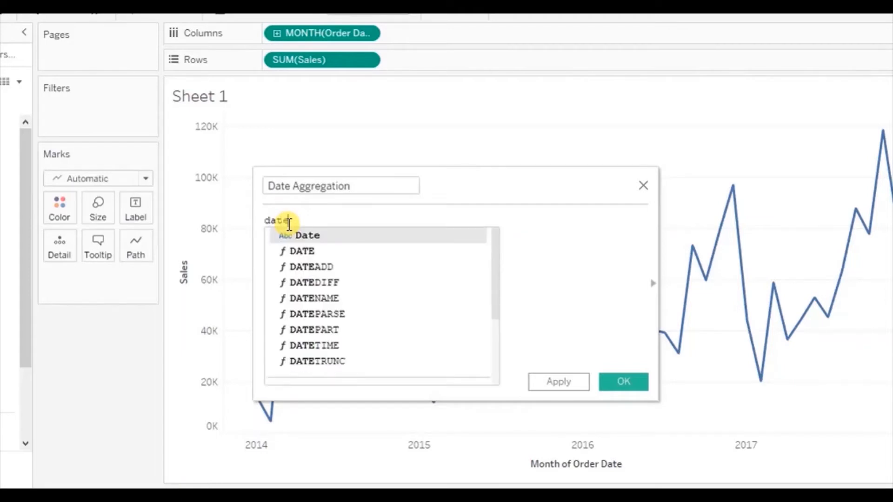
left_click(326, 361)
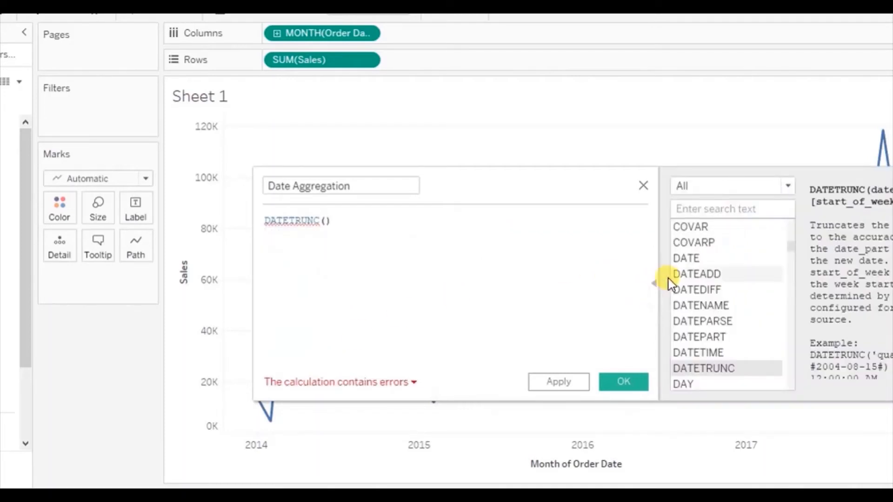
left_click_drag(552, 185, 383, 172)
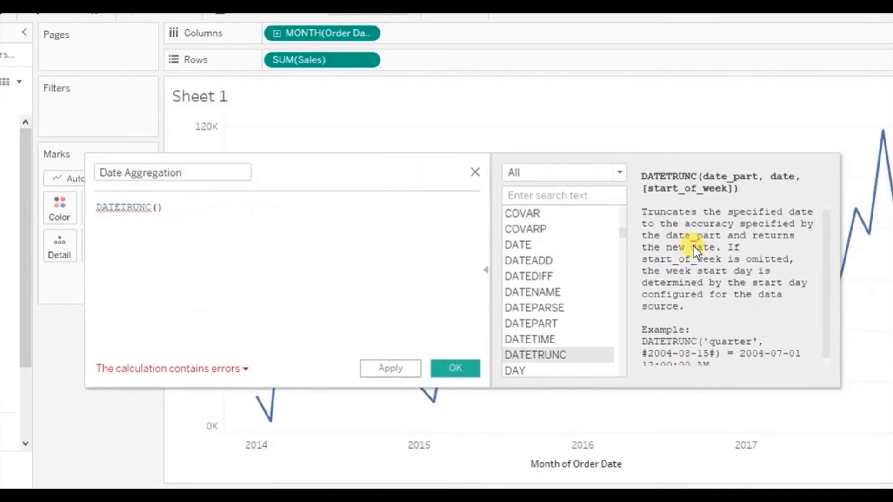
scroll(694, 247, "down", 1)
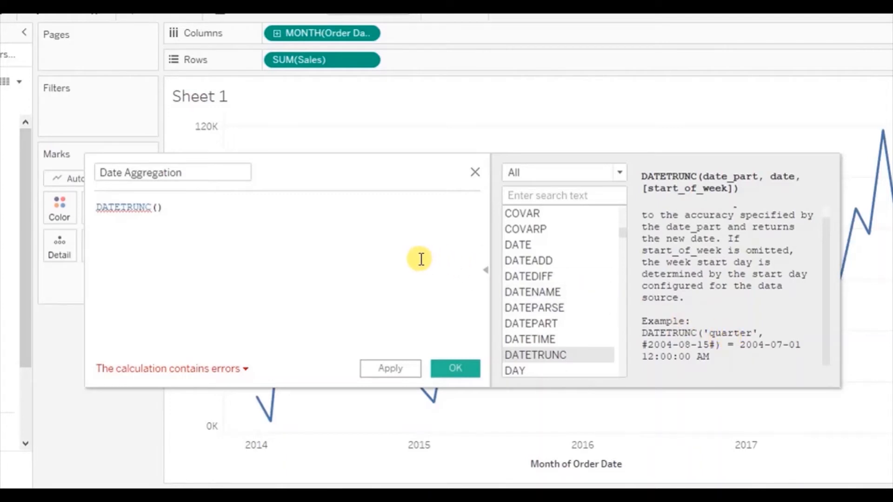
Fill in the function's arguments so the formula reads DATETRUNC([Date],[Order Date]).
left_click(168, 213)
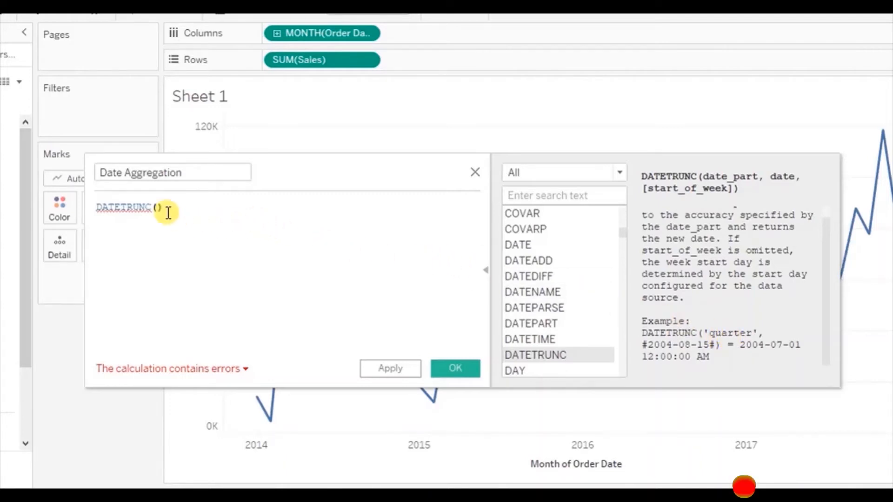
left_click(159, 207)
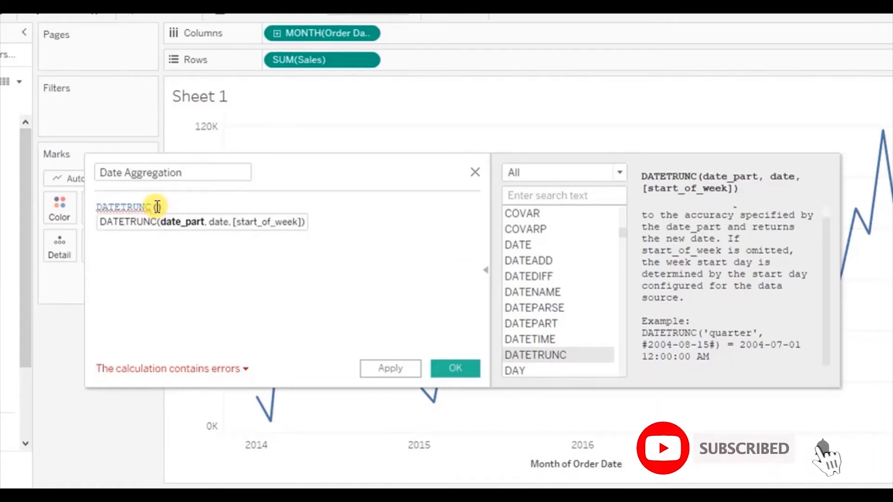
type("da")
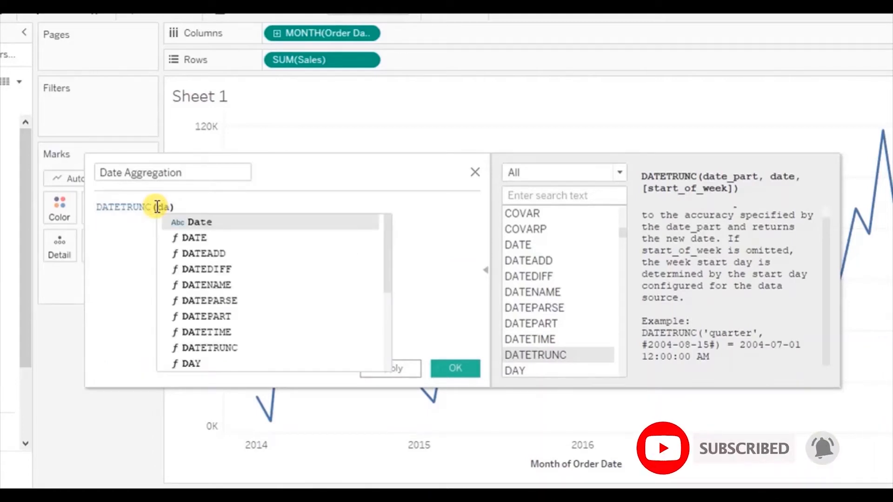
key("Return")
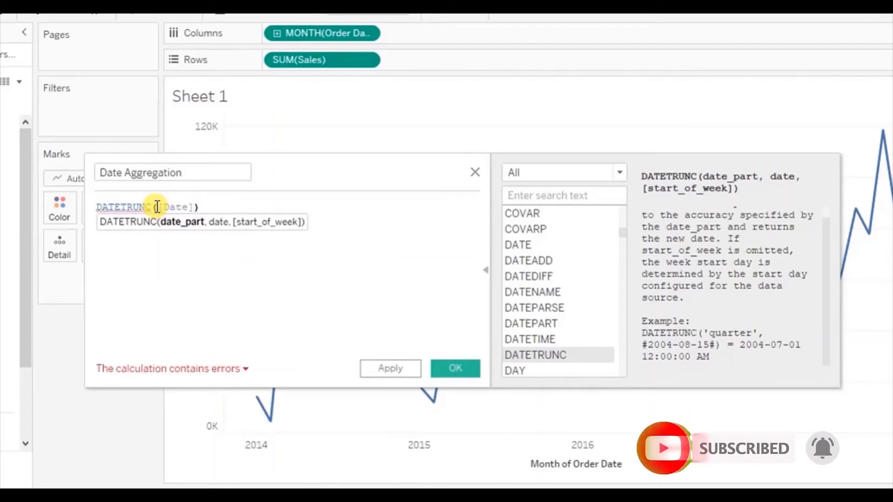
type(",")
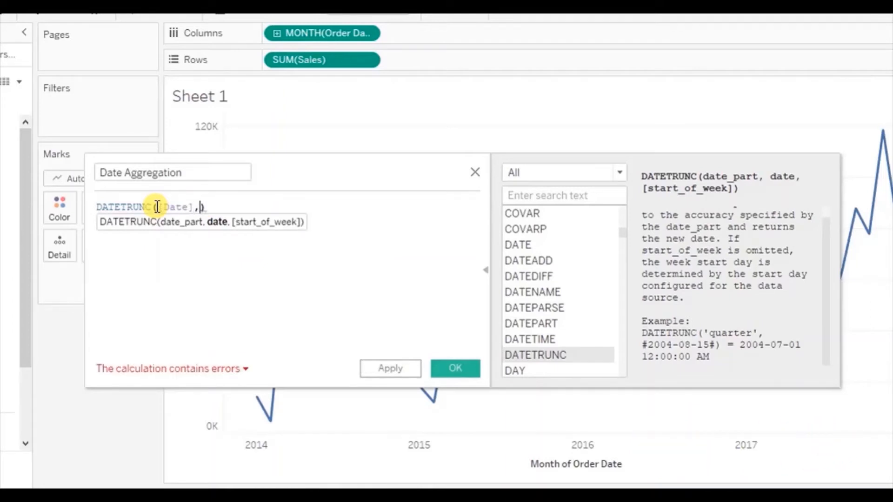
type("orde")
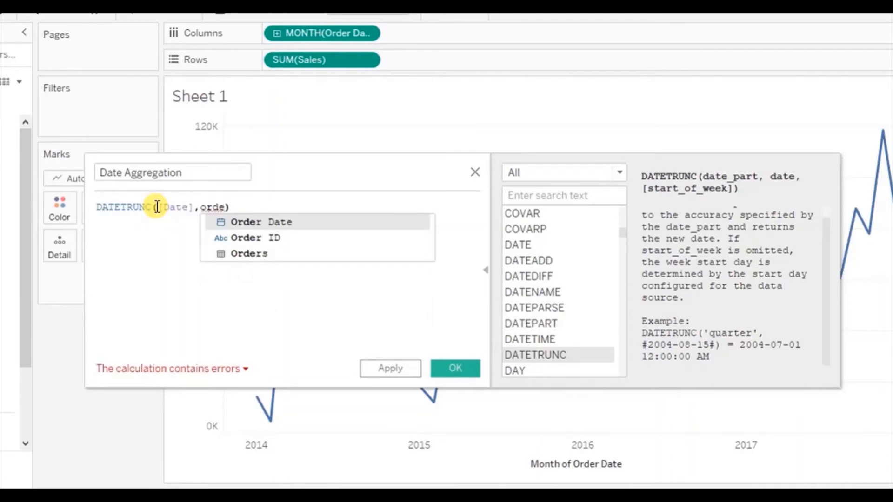
key("Return")
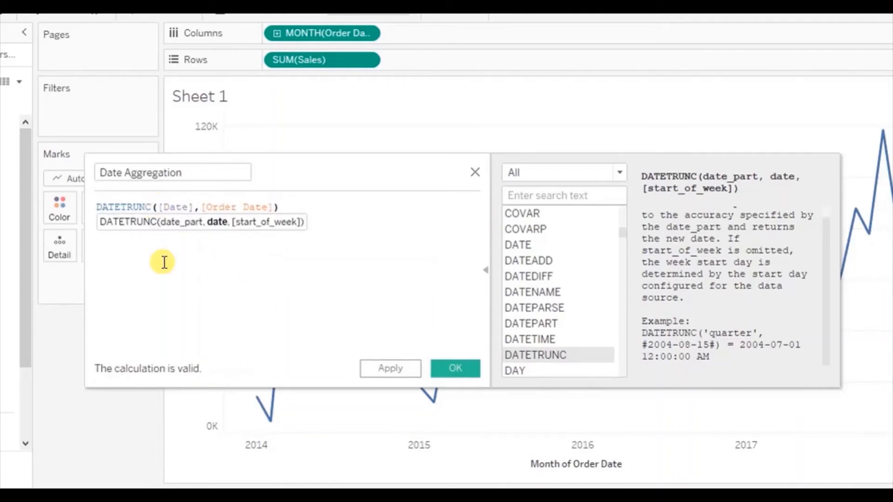
Review the [Date] and [Order Date] arguments in the formula and save the Date Aggregation calculated field.
left_click(203, 249)
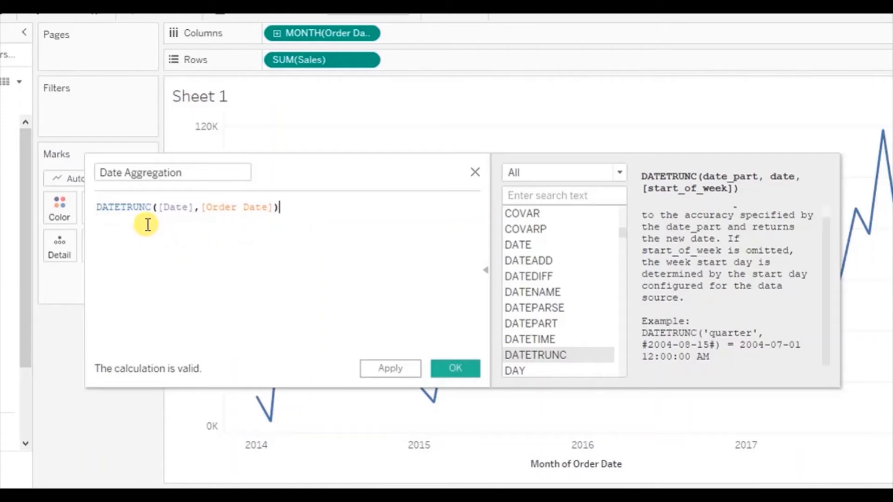
left_click(162, 208)
double_click(162, 208)
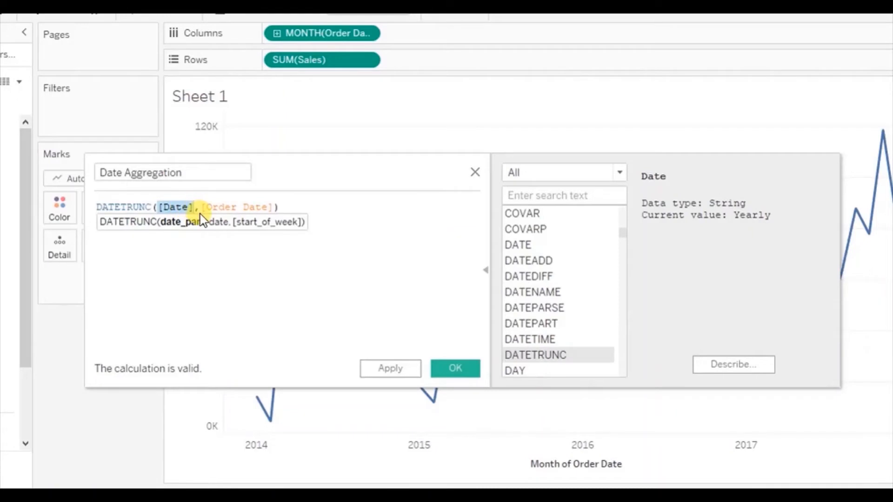
left_click_drag(203, 208, 275, 207)
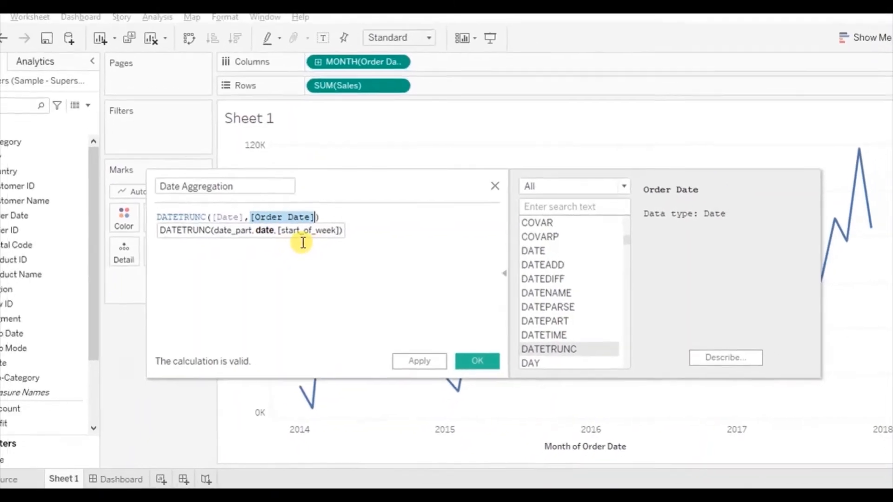
left_click(341, 269)
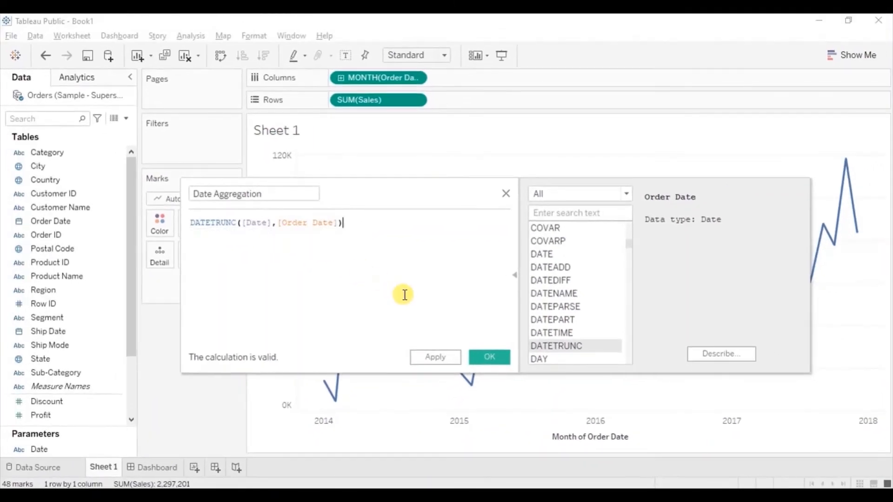
left_click(489, 357)
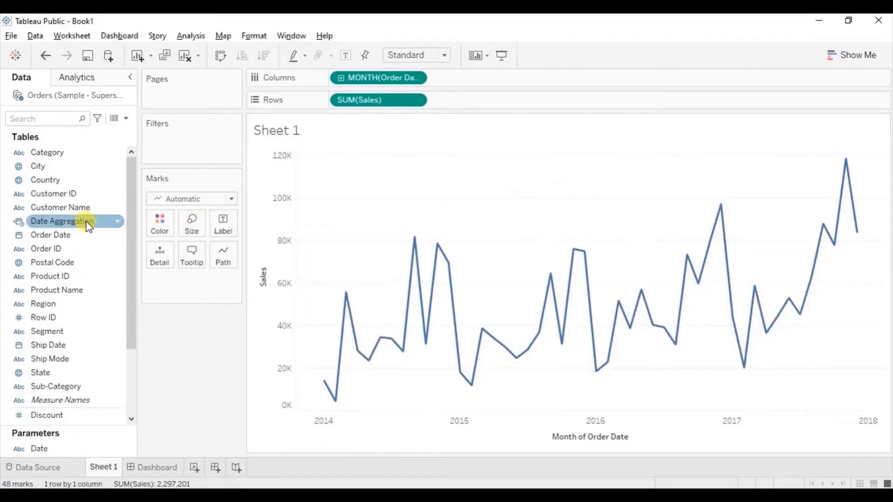
Replace the Order Date field on Columns with Date Aggregation, using the continuous Month level.
left_click_drag(89, 226, 397, 78)
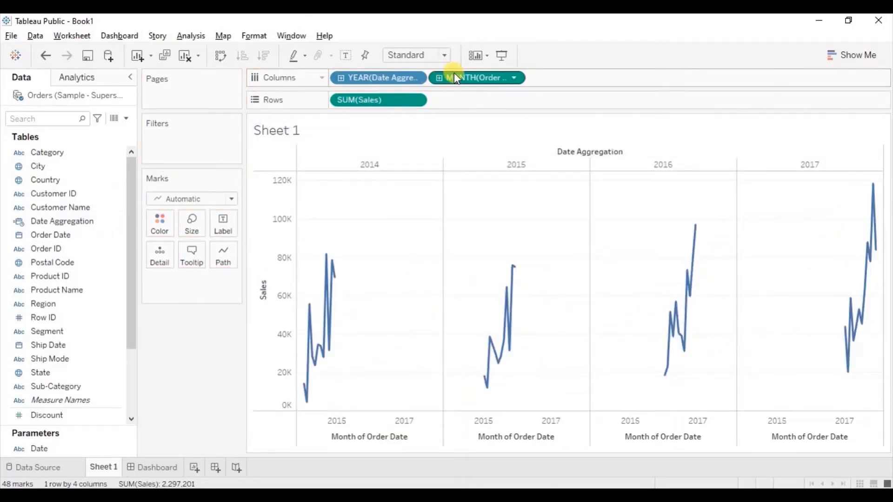
left_click_drag(462, 79, 163, 353)
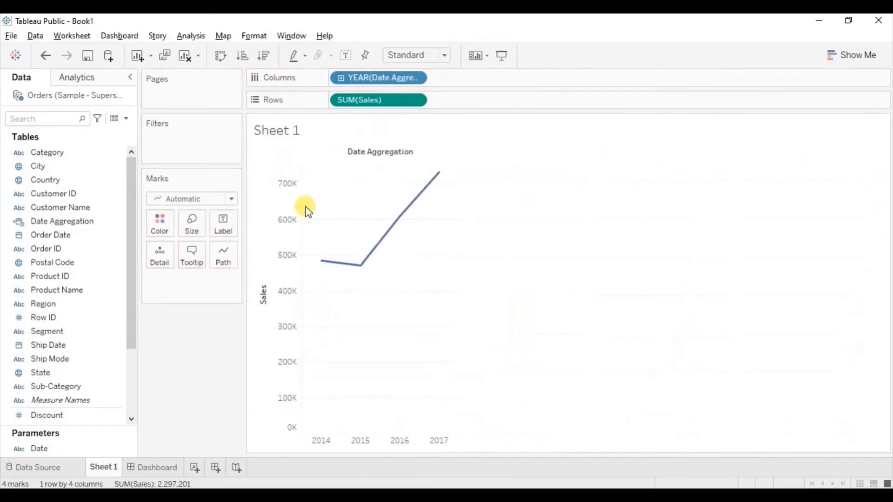
left_click(416, 79)
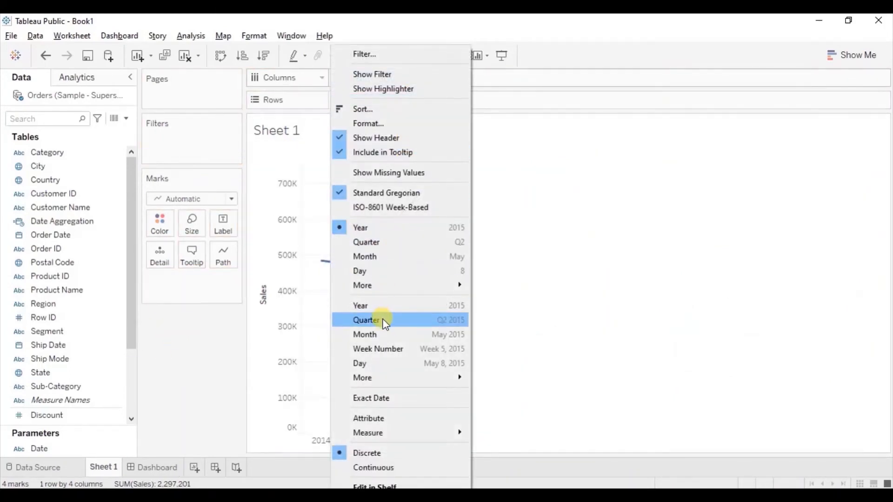
left_click(381, 333)
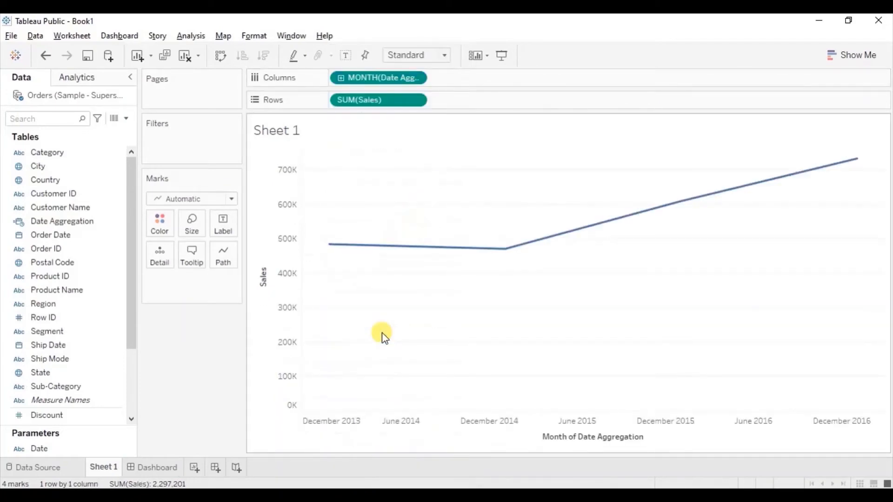
Show the Date parameter control and switch it to Monthly, Quarterly and back to Yearly to test the chart.
right_click(128, 447)
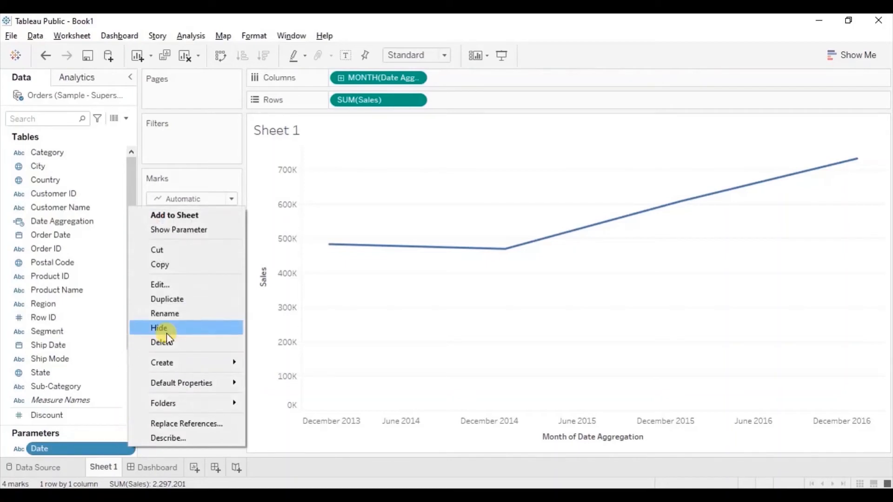
left_click(176, 230)
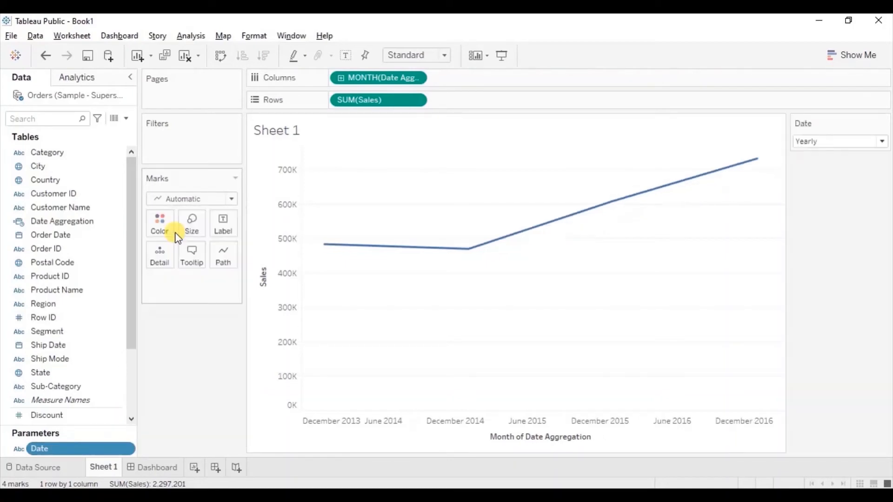
left_click(822, 144)
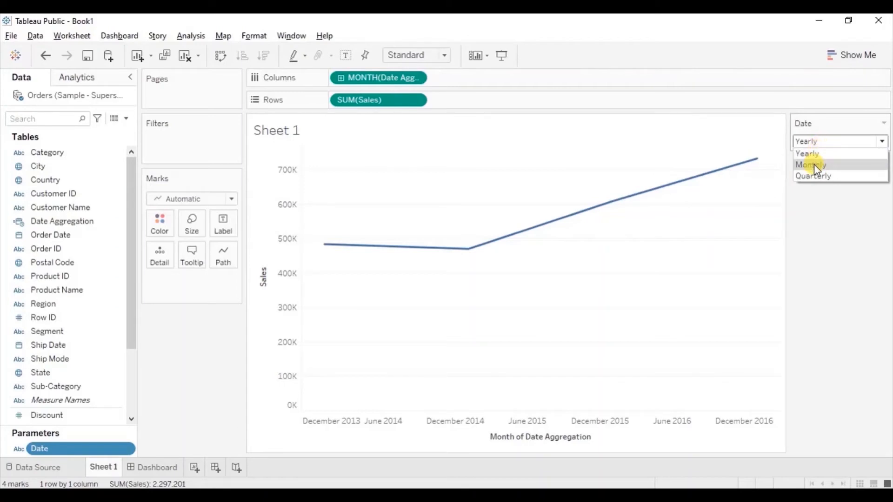
left_click(815, 164)
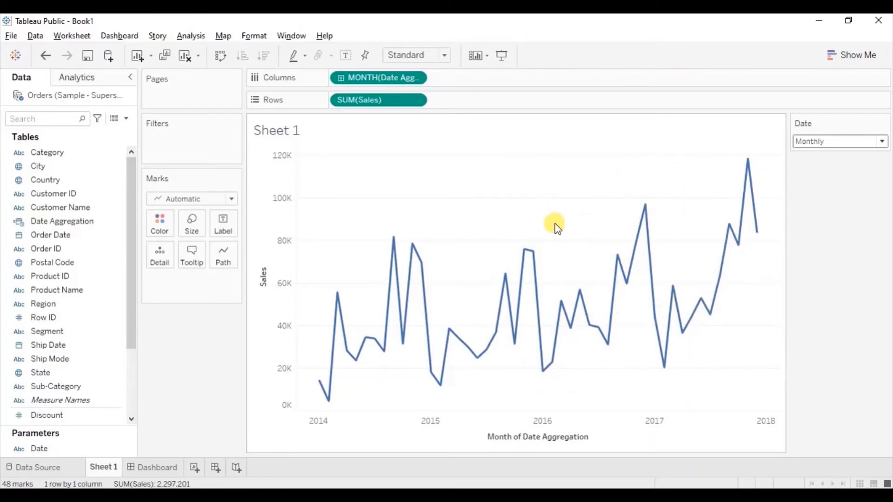
left_click(842, 142)
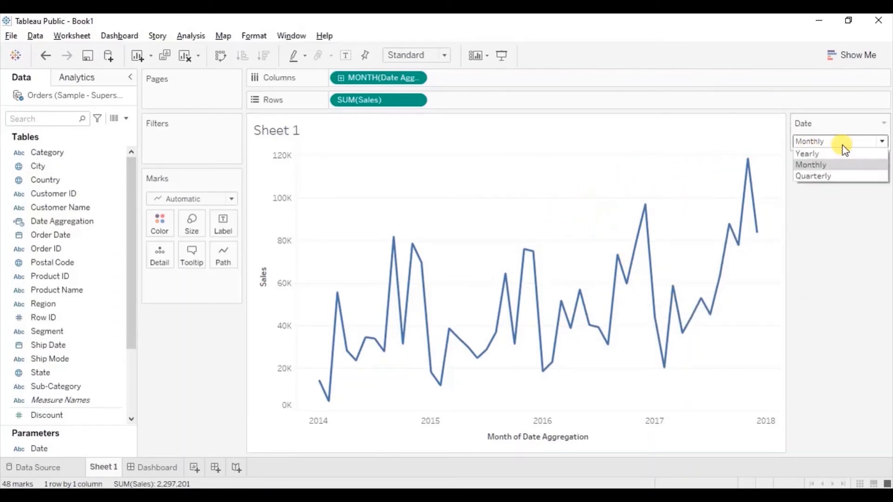
left_click(834, 175)
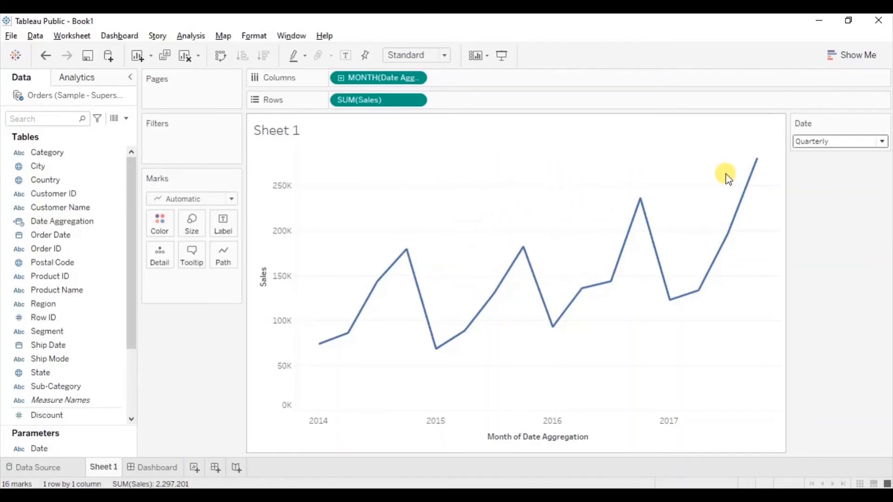
left_click(818, 142)
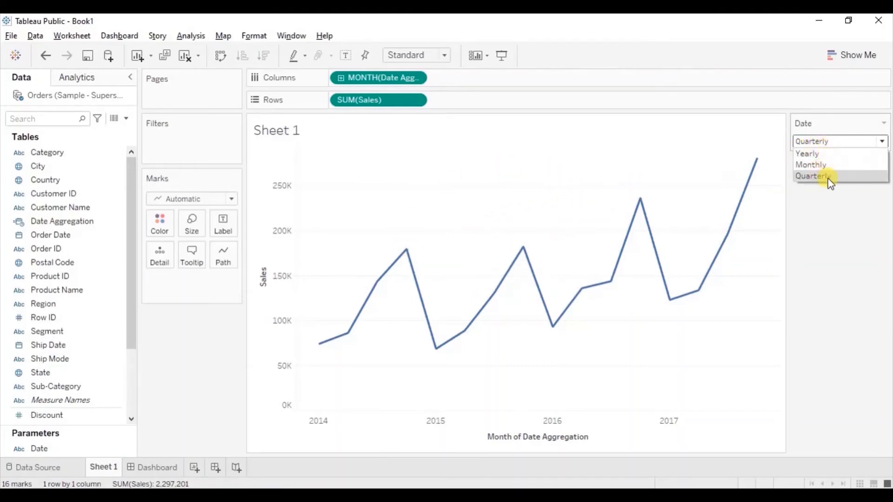
left_click(815, 154)
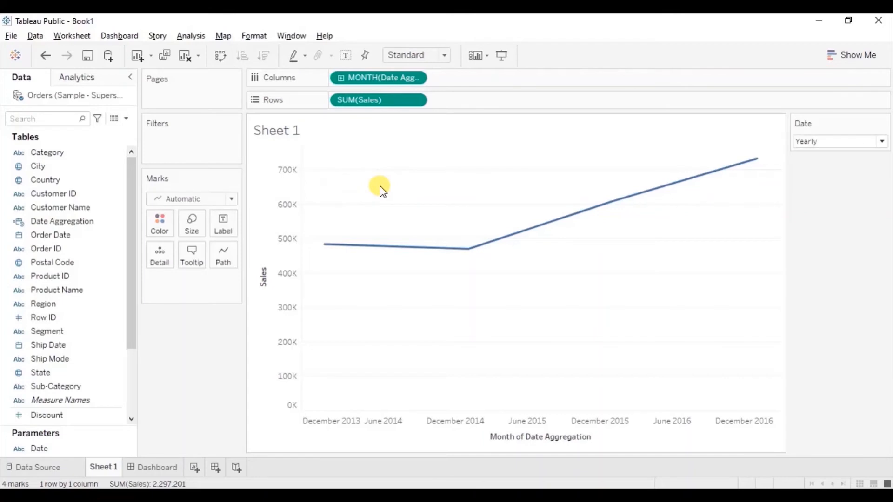
Format the sheet's lines, setting both the axis ticks and the zero lines to None.
right_click(381, 187)
left_click(410, 244)
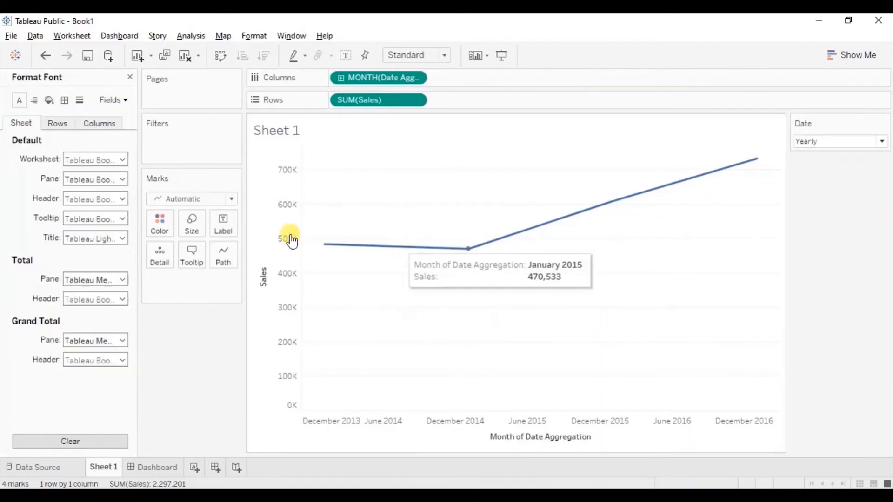
left_click(80, 100)
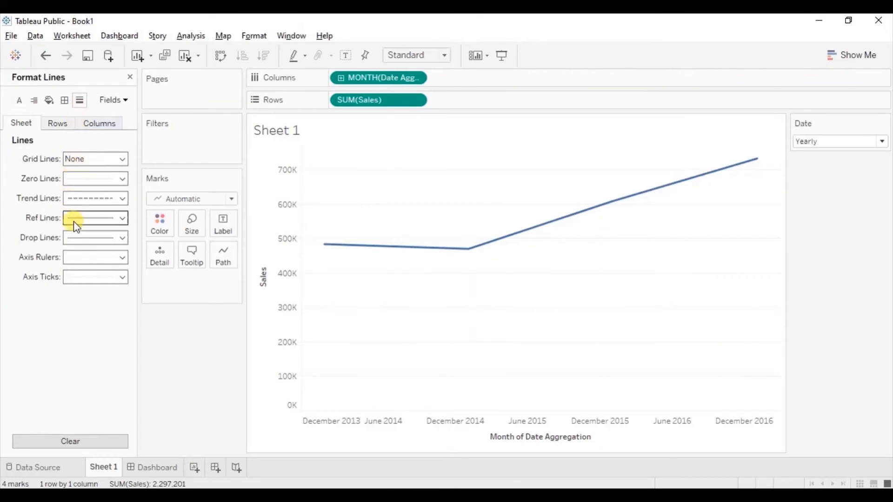
left_click(76, 278)
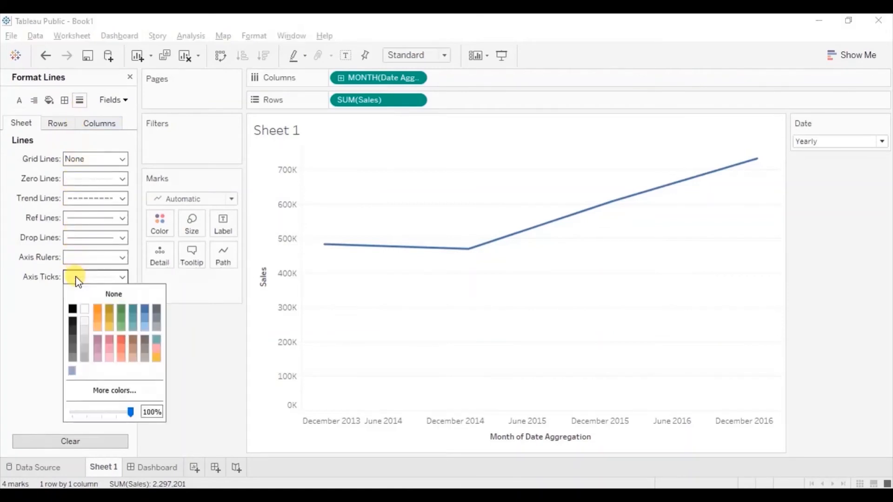
left_click(89, 295)
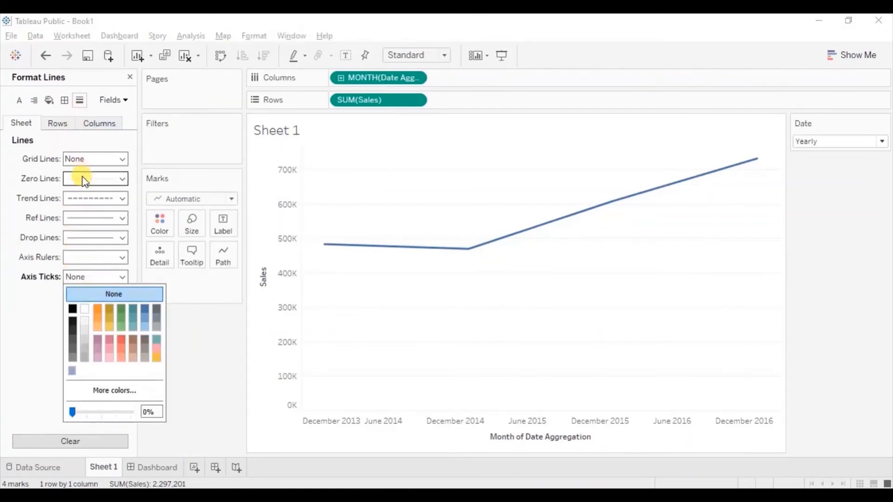
left_click(86, 180)
left_click(93, 197)
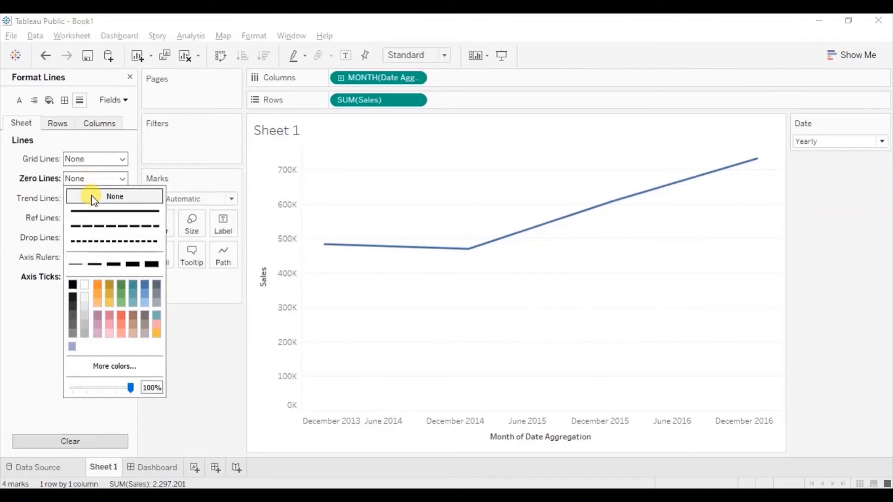
Set the grid lines for the rows to None in the line formatting.
left_click(58, 125)
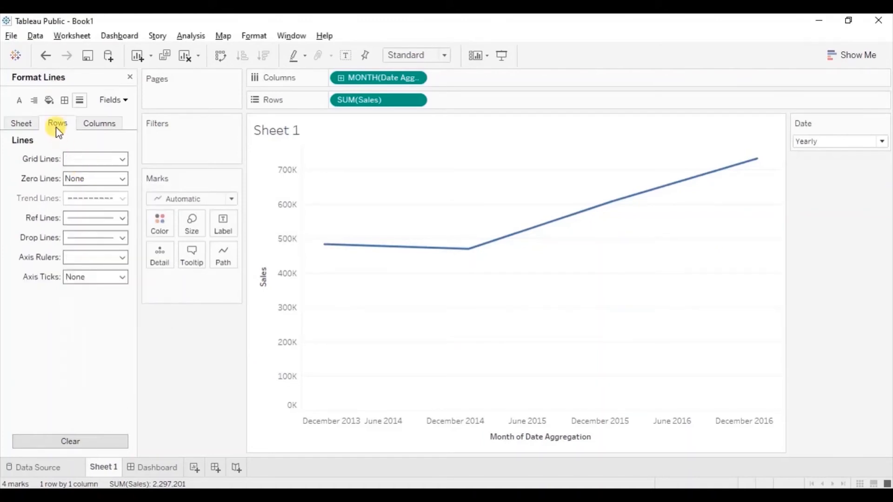
left_click(78, 159)
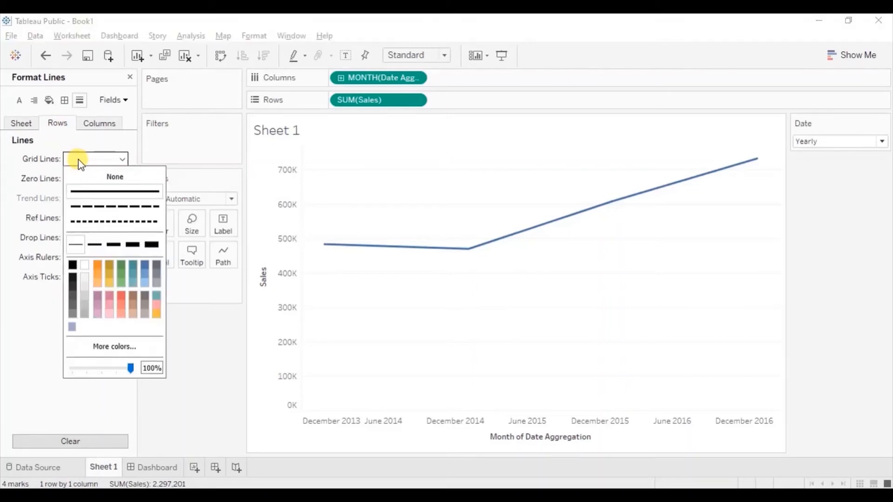
left_click(95, 178)
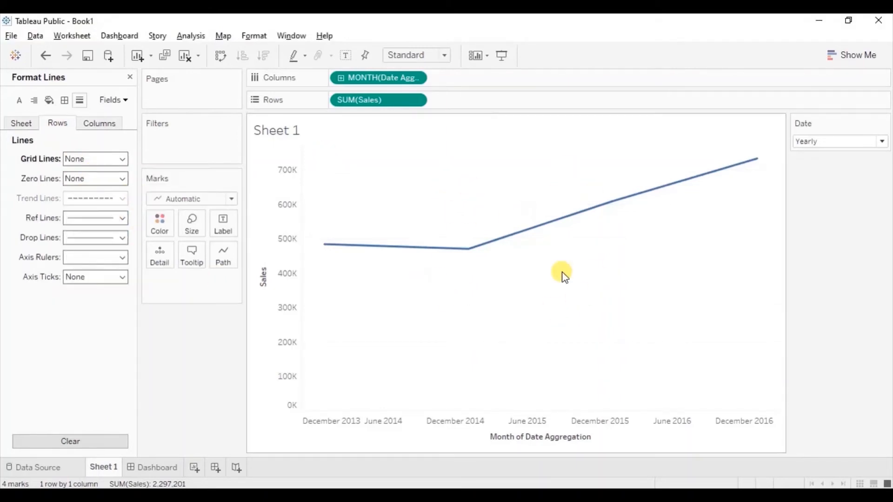
Edit the date axis and clear its "Month of Date Aggregation" title.
right_click(527, 438)
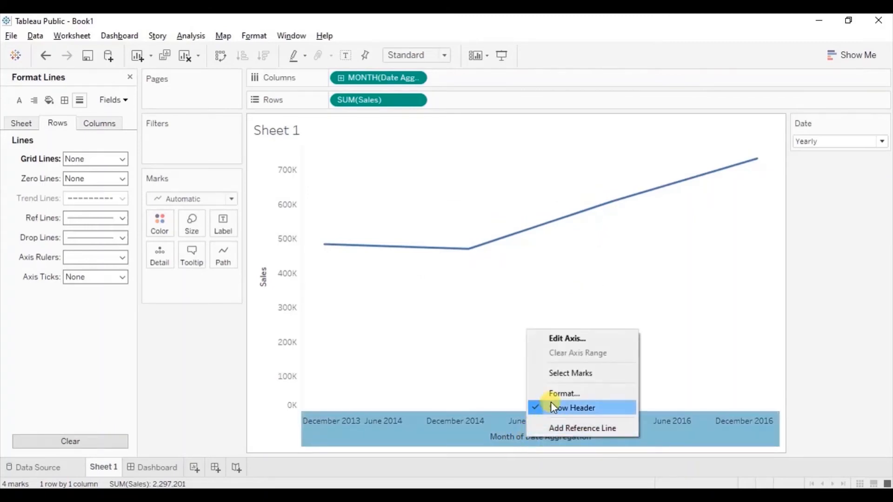
left_click(561, 337)
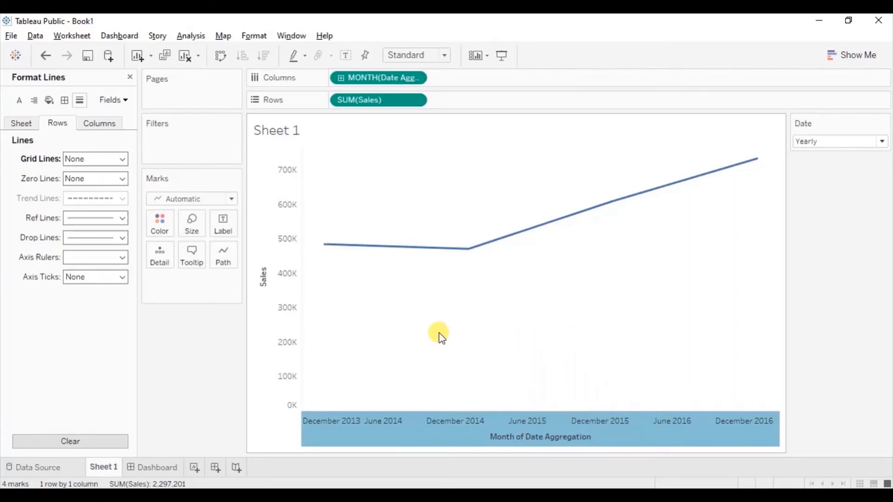
triple_click(361, 352)
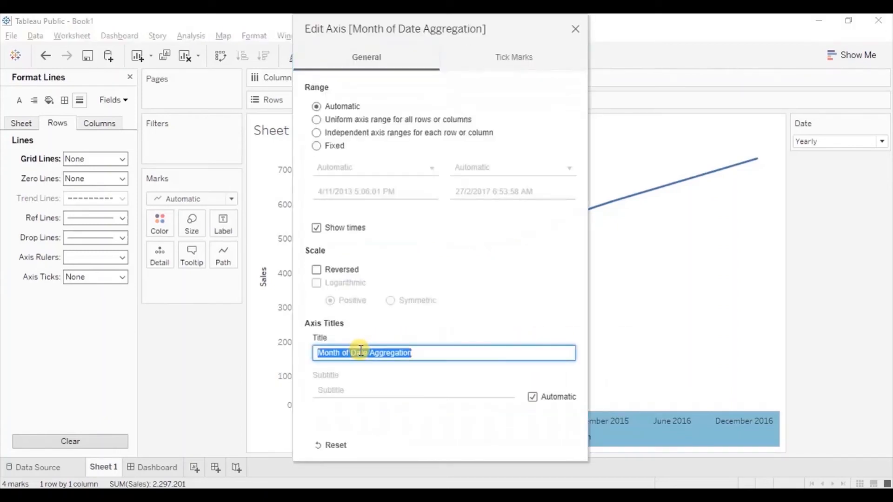
key("BackSpace")
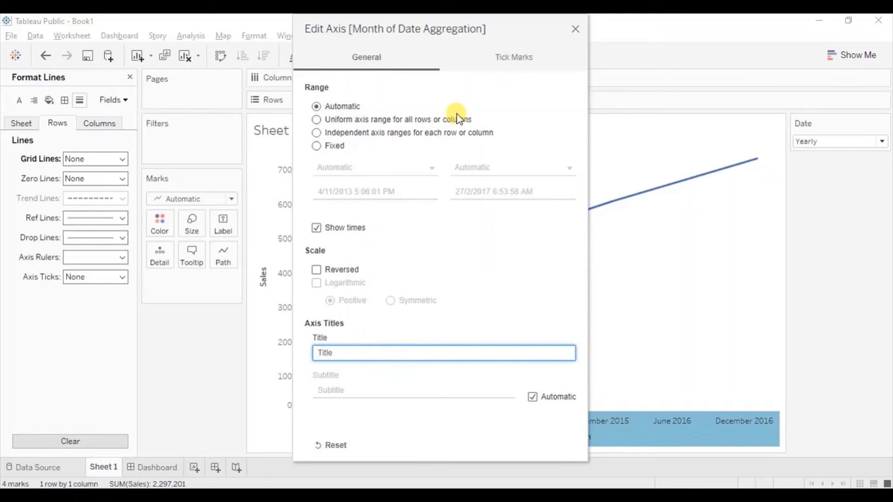
left_click(575, 29)
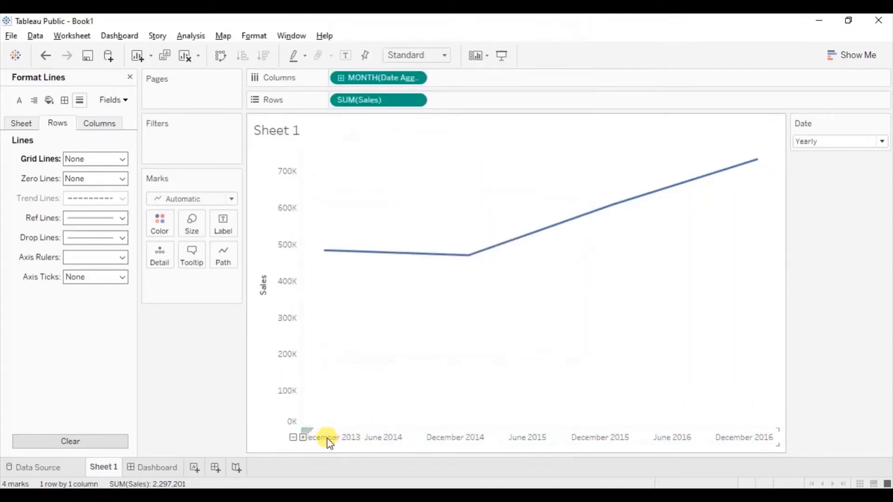
Format the date axis labels with the custom date format "mmm yyyy".
right_click(388, 445)
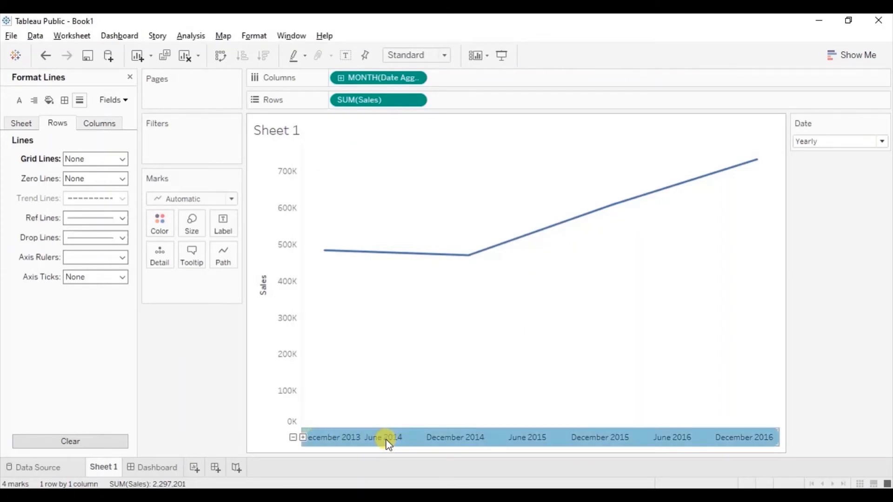
left_click(417, 398)
left_click(92, 238)
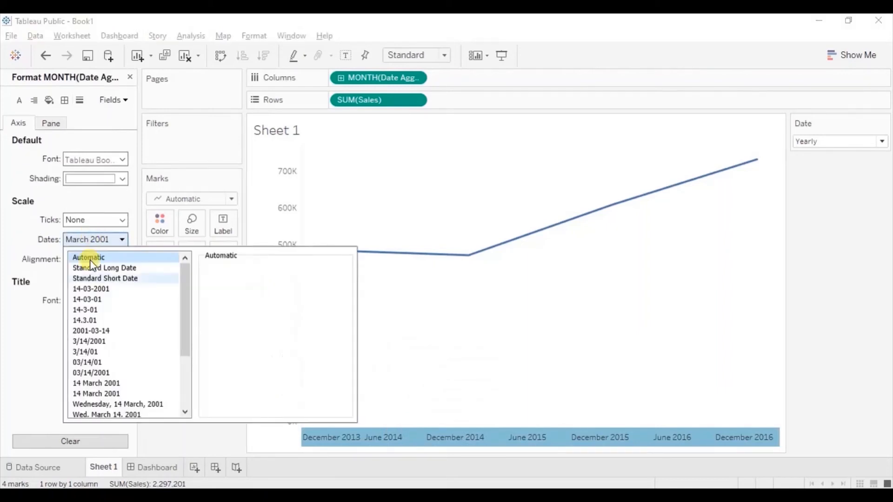
left_click(186, 391)
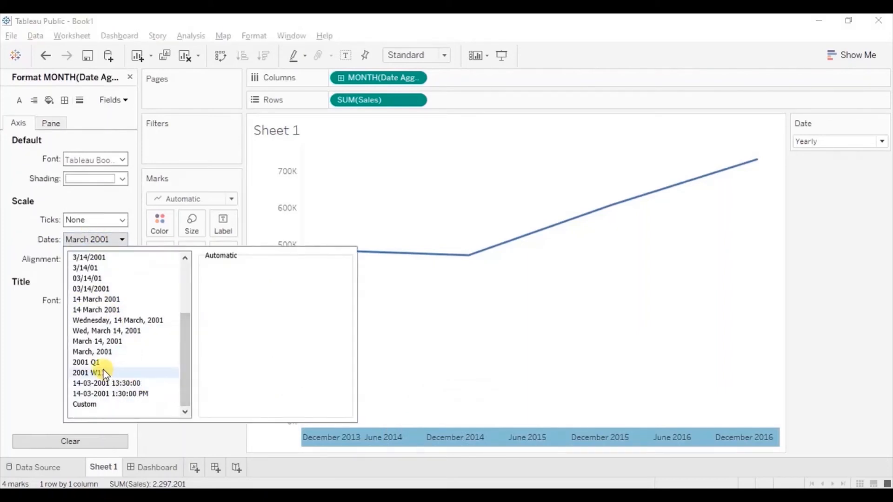
left_click(96, 353)
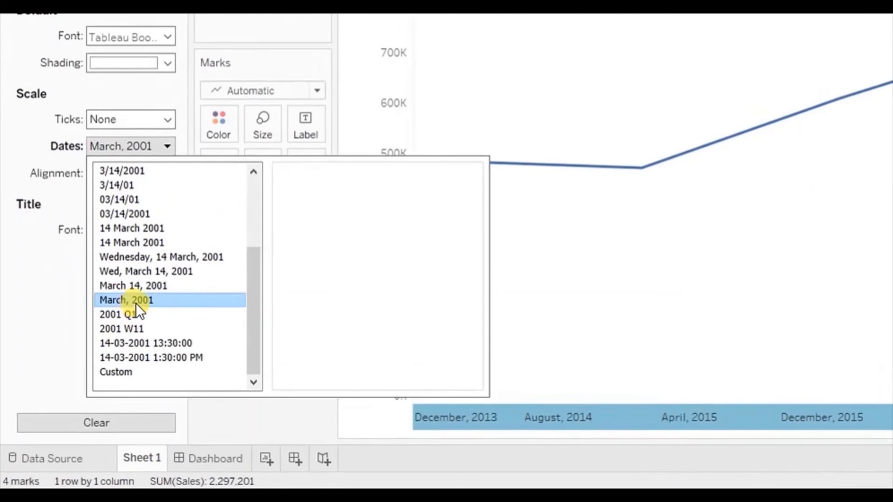
left_click(123, 368)
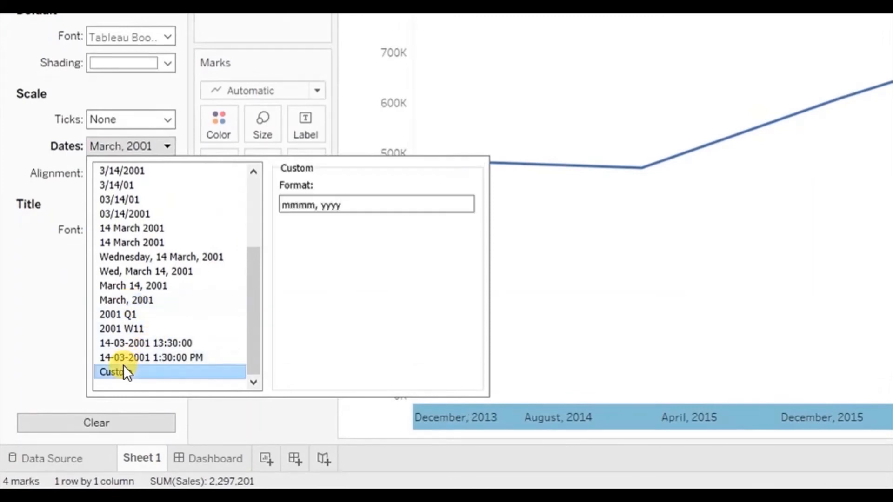
left_click(320, 207)
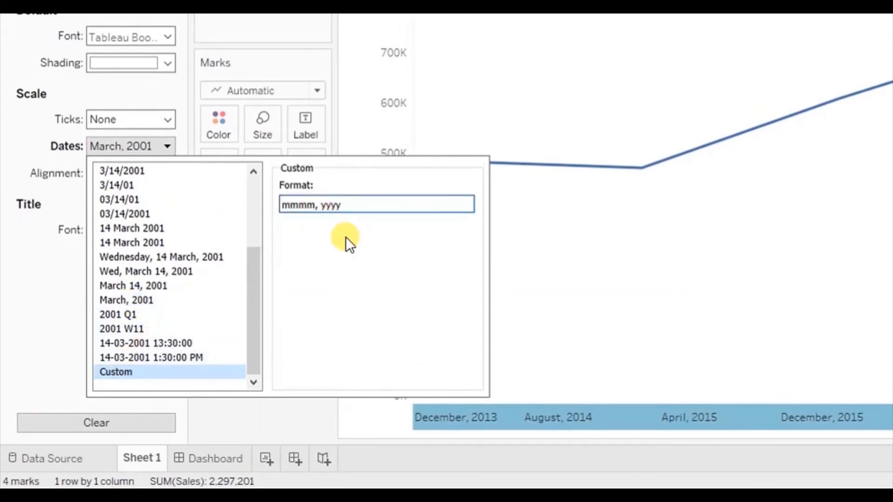
key("BackSpace")
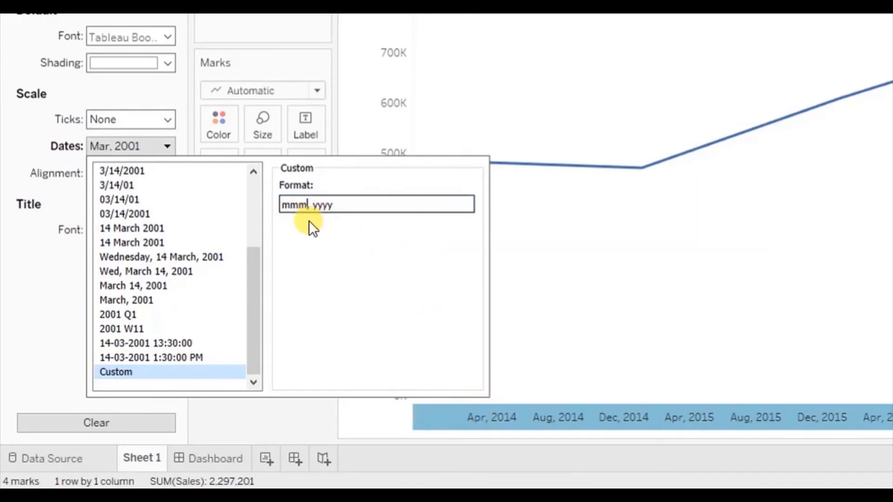
key("Delete")
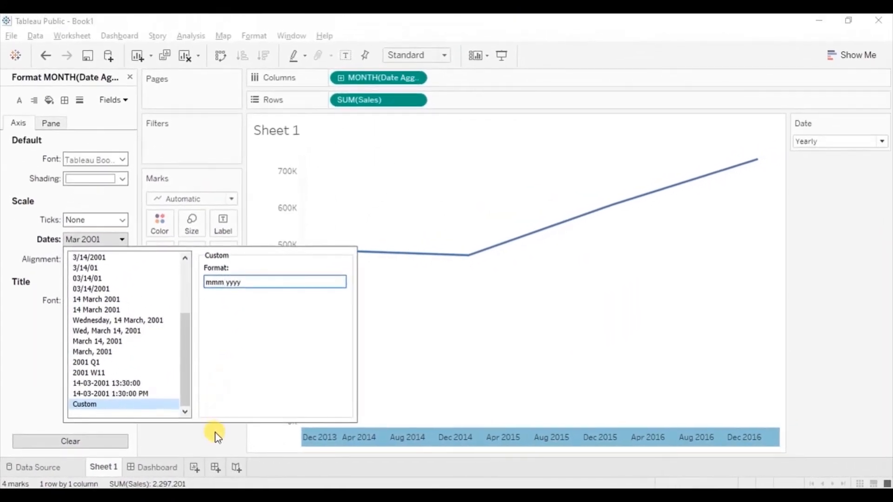
left_click(215, 436)
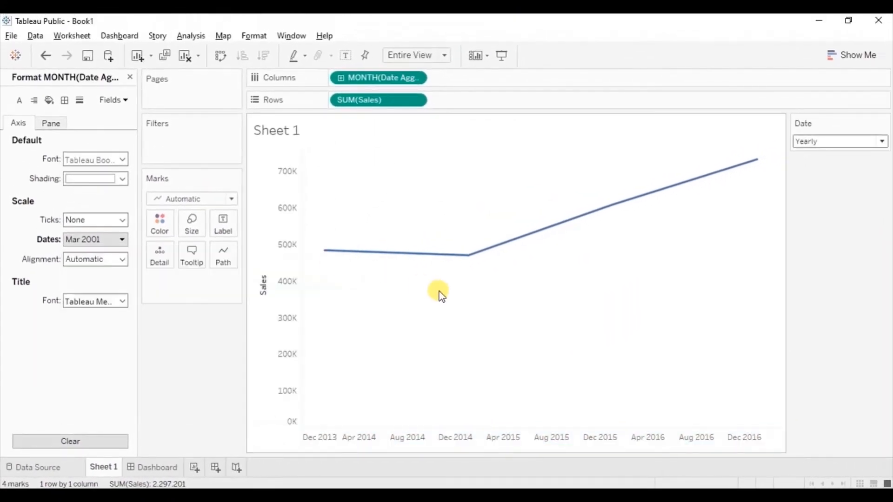
Close the axis formatting and add the Sales field as a label on the line marks.
mouse_move(327, 259)
left_click(130, 79)
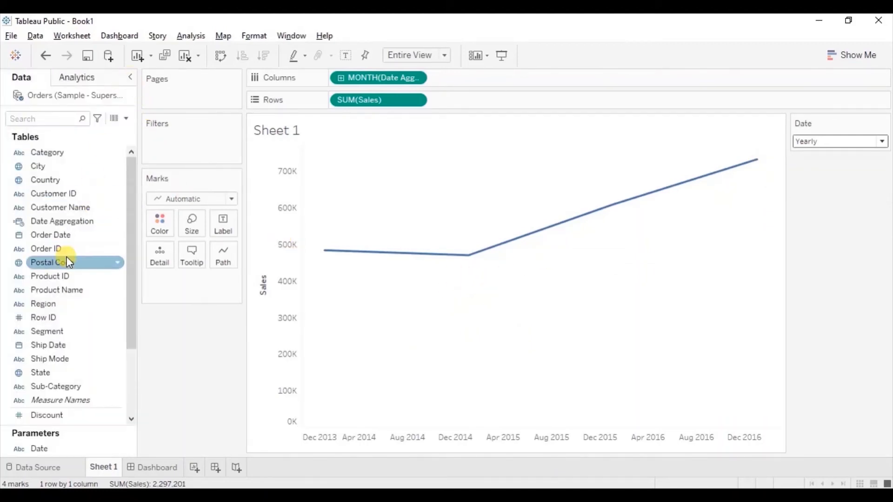
left_click(131, 400)
left_click_drag(54, 363, 216, 221)
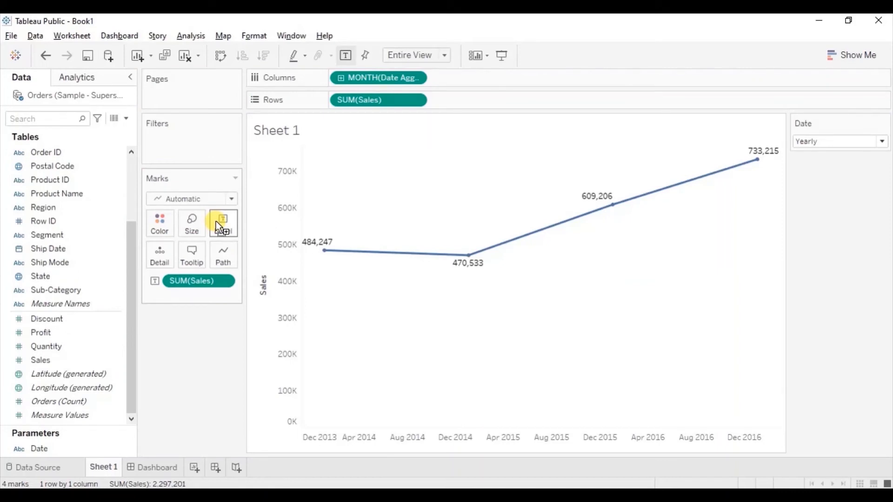
Restrict the mark labels to Line Ends and check the first and last points of the line.
left_click(220, 224)
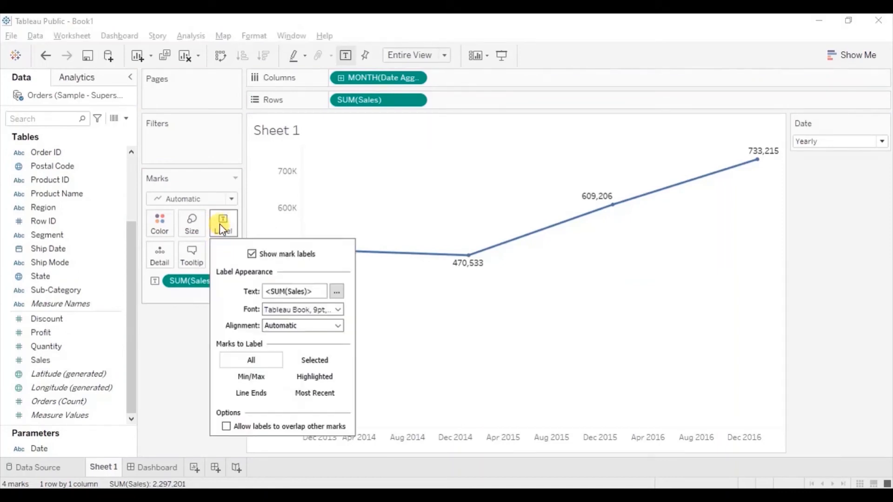
left_click(255, 395)
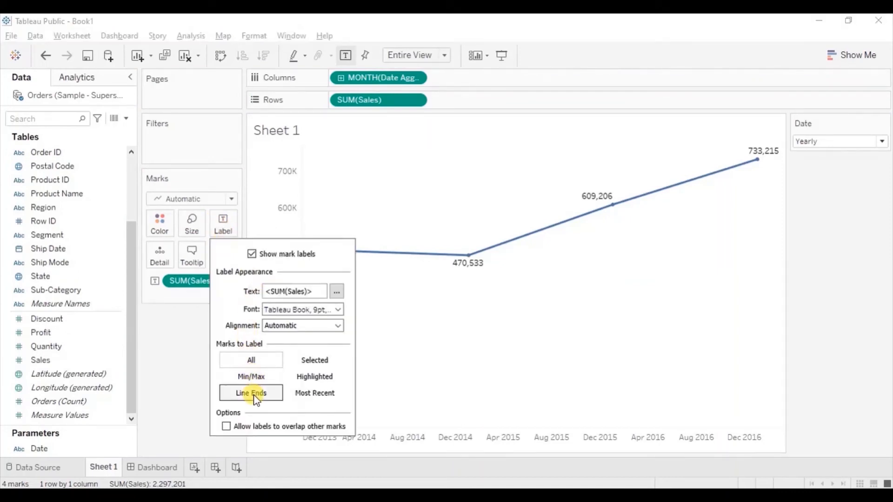
left_click(168, 357)
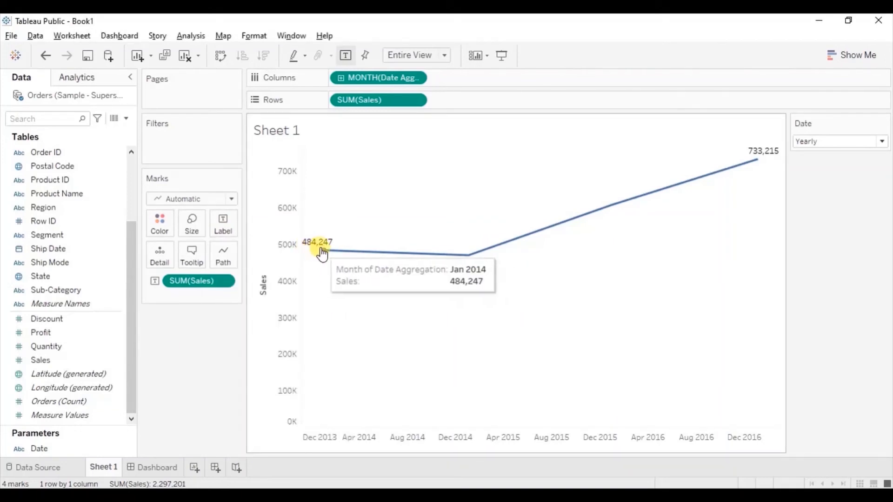
mouse_move(758, 165)
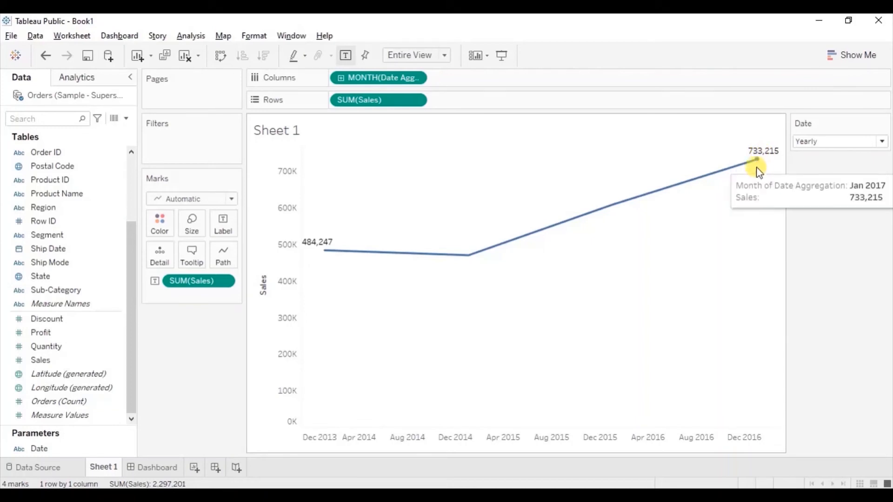
Format the SUM(Sales) pane numbers as Currency (Custom) with 0 decimal places and the prefix "$".
left_click(409, 101)
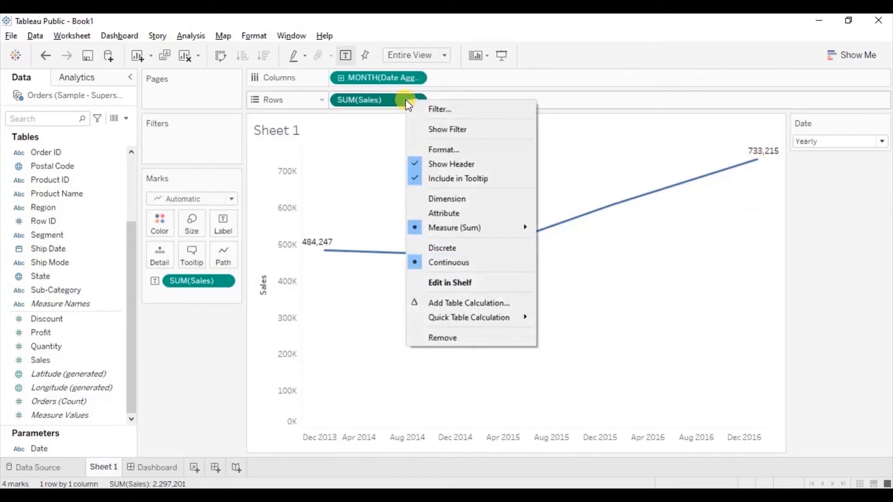
left_click(426, 149)
left_click(84, 200)
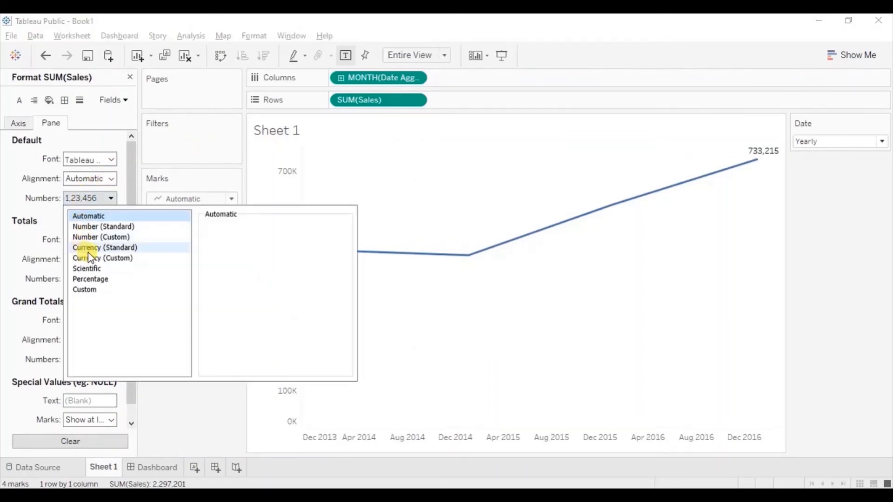
left_click(93, 258)
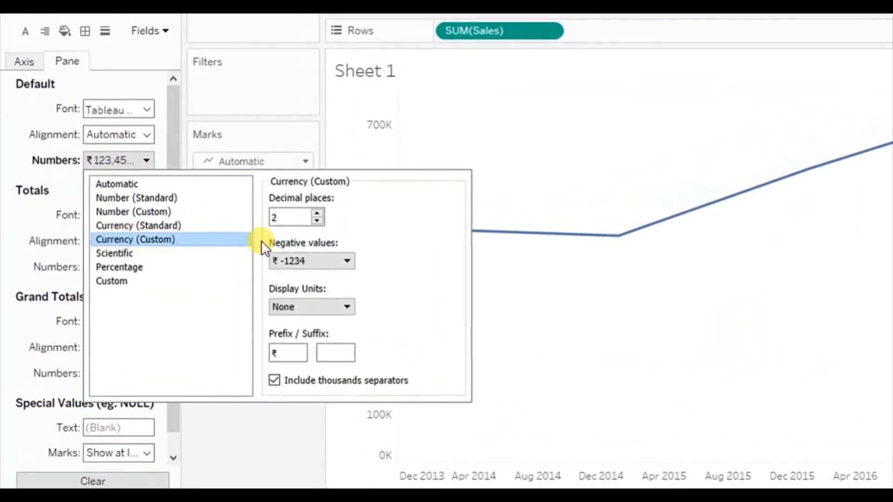
left_click(316, 220)
left_click(317, 221)
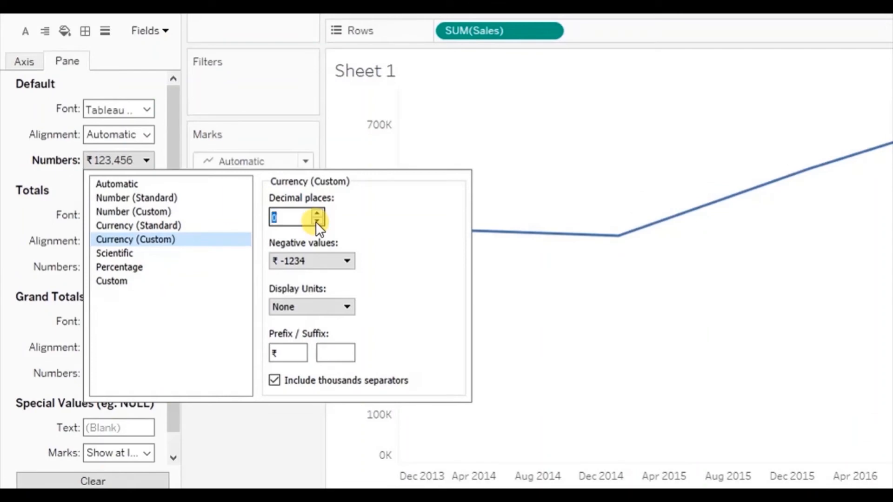
double_click(280, 353)
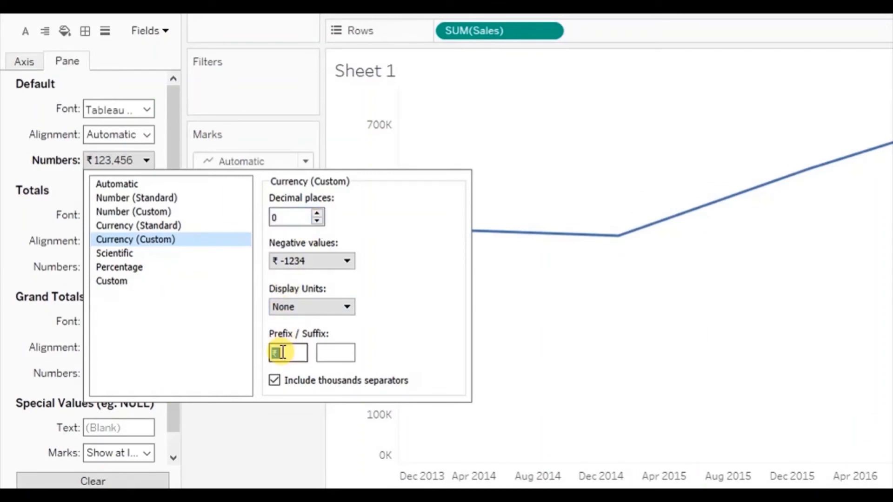
type("$")
left_click(274, 444)
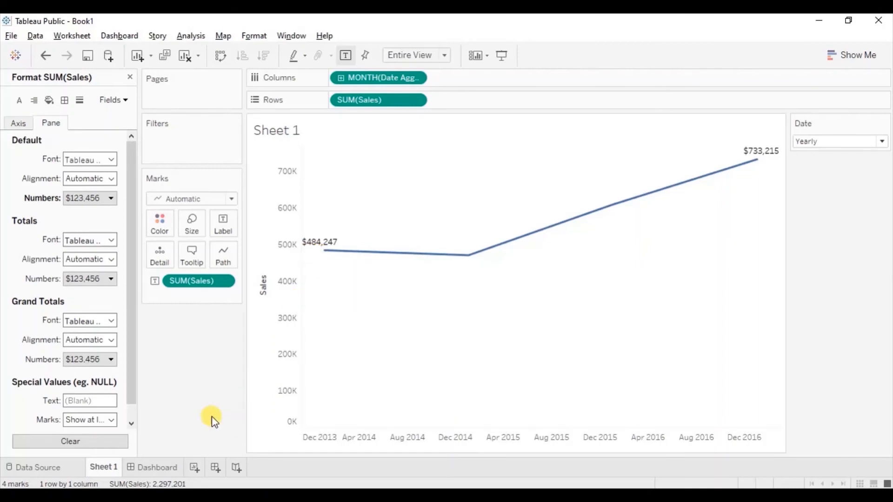
After a look at the Dashboard, duplicate SUM(Sales) on Rows in Sheet 1 and set the second copy's mark type to Circle.
left_click(155, 469)
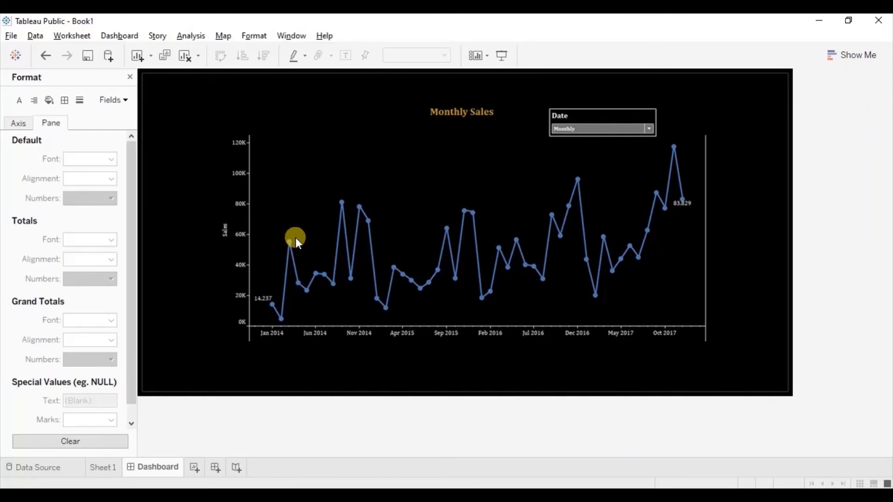
left_click(105, 468)
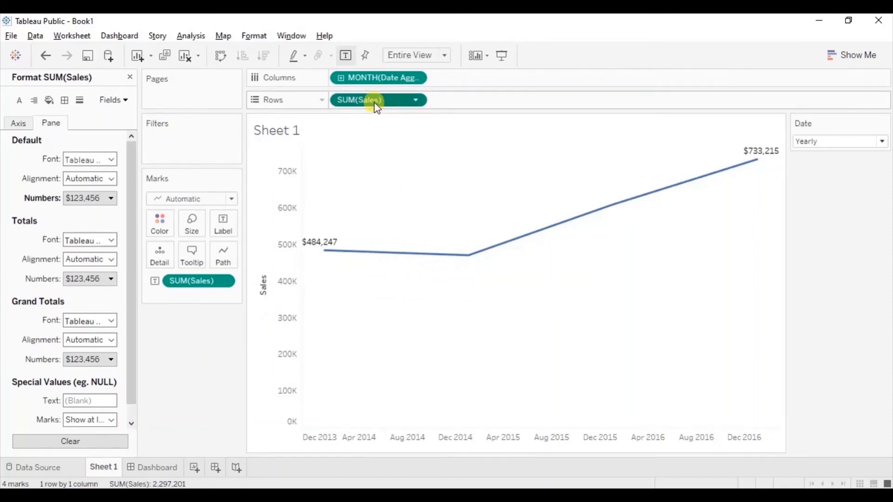
left_click_drag(374, 102, 489, 102)
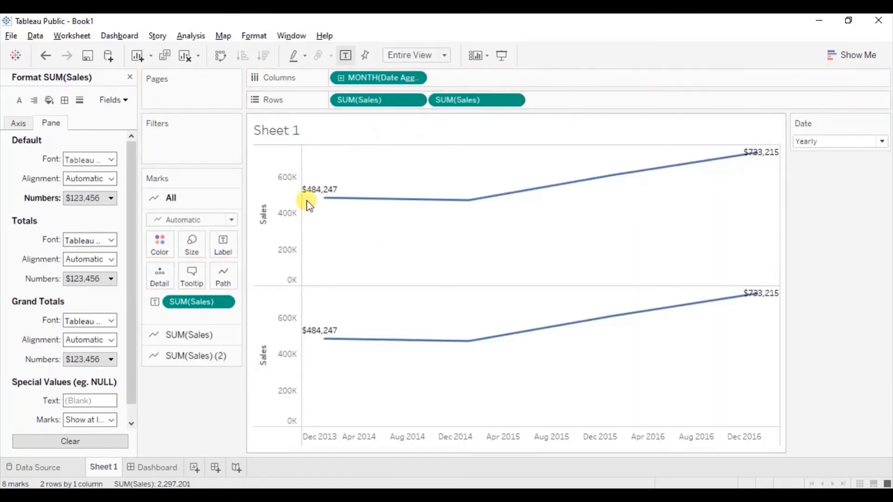
left_click(177, 356)
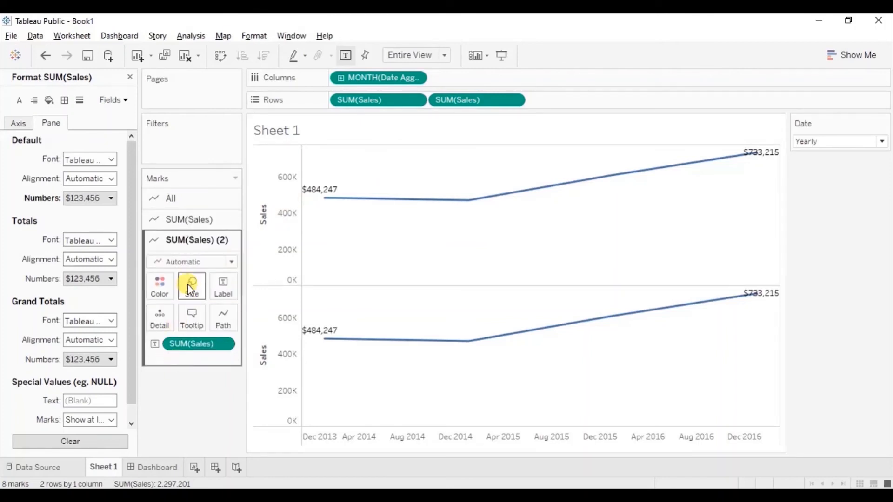
left_click(179, 263)
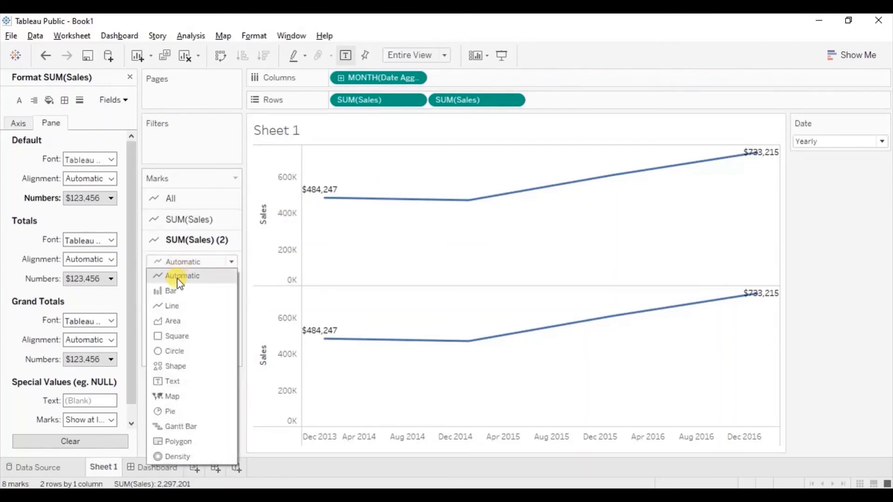
left_click(173, 348)
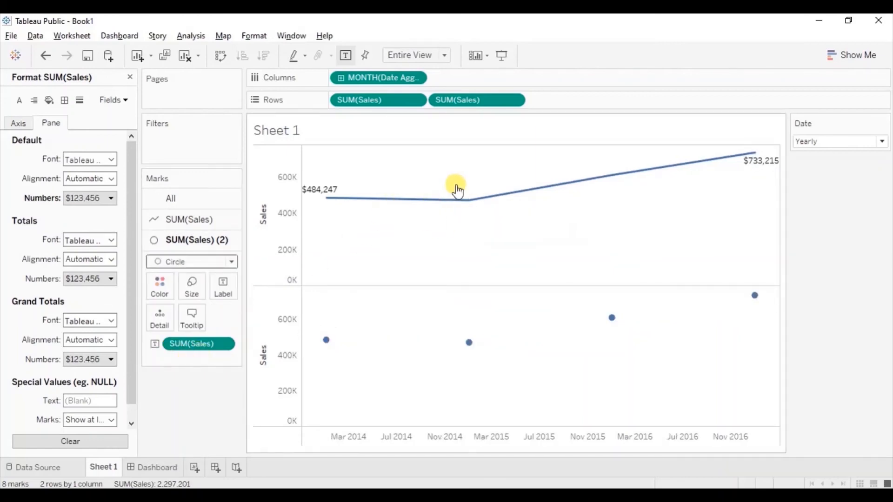
Combine the two SUM(Sales) measures on Rows into a dual-axis chart and synchronize their axes.
left_click(514, 100)
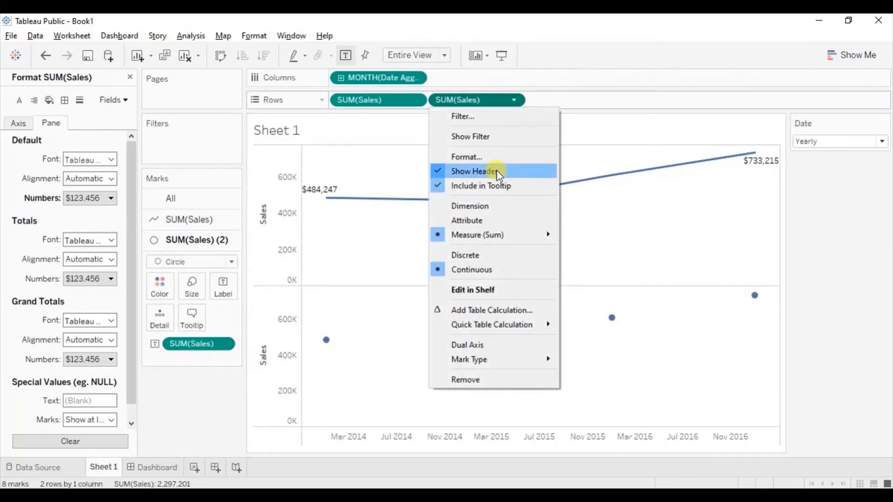
left_click(469, 344)
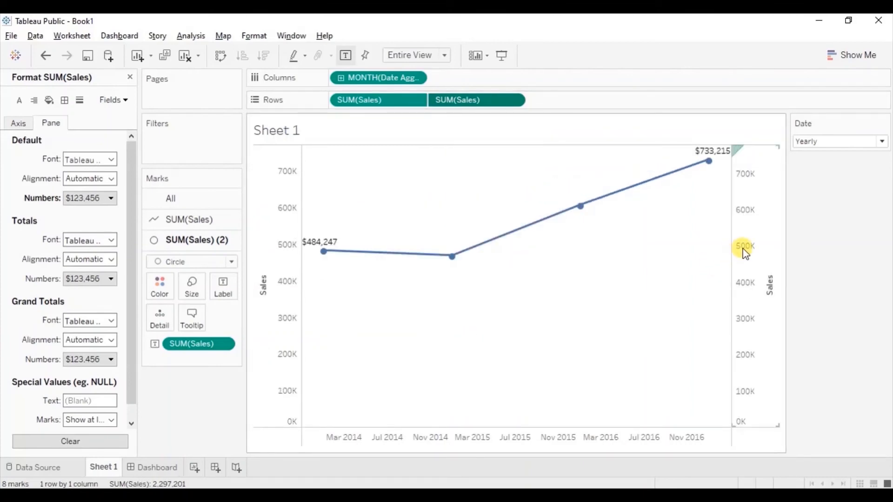
left_click(743, 249)
right_click(744, 249)
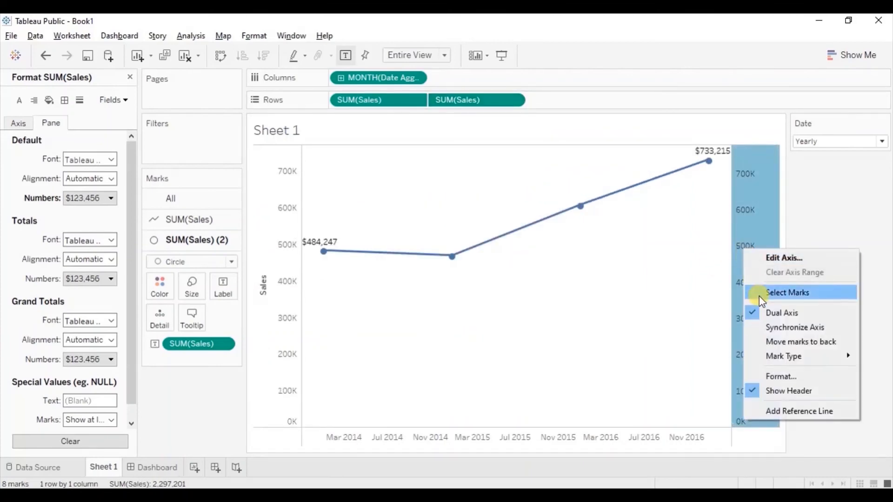
left_click(761, 322)
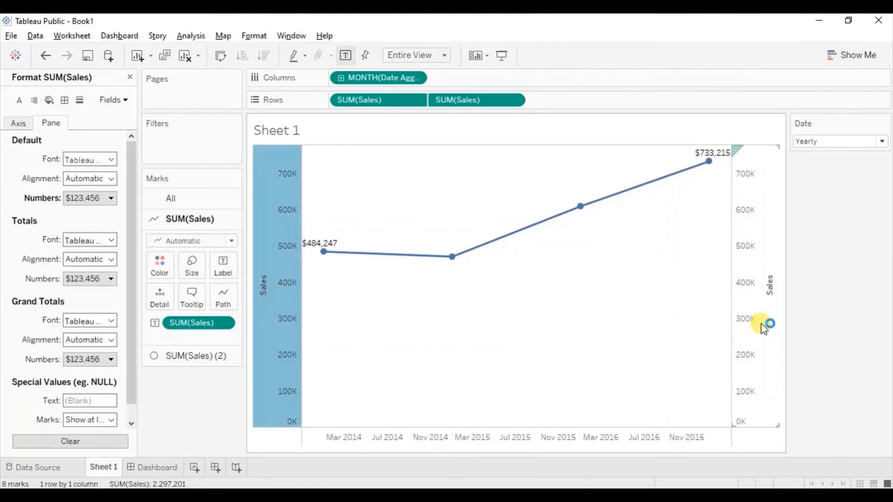
Hide the header of the secondary Sales axis and check the circle markers along the line.
left_click(750, 237)
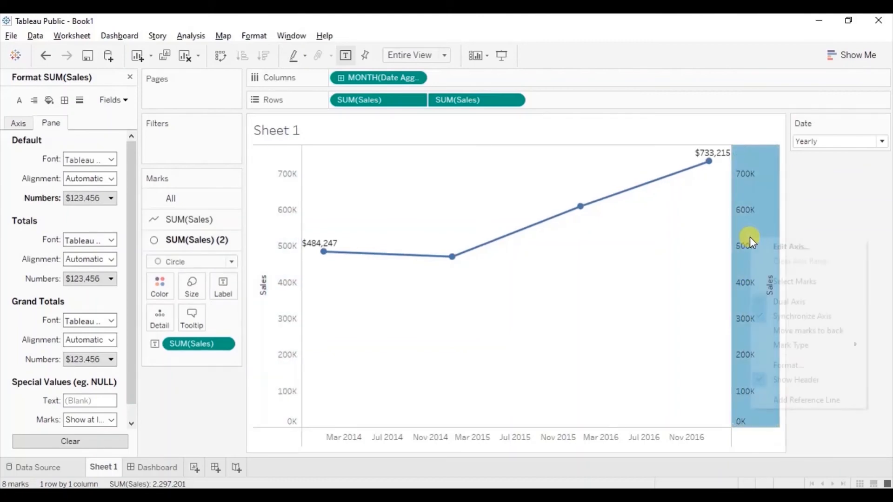
right_click(750, 236)
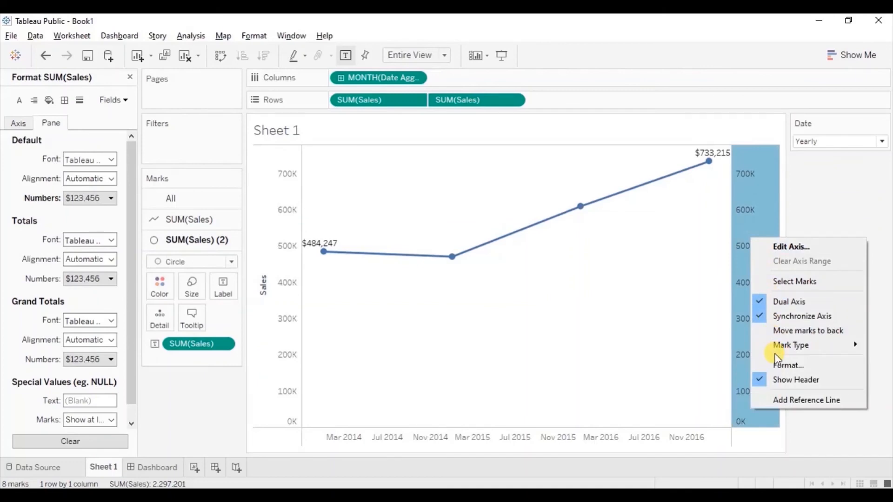
left_click(775, 380)
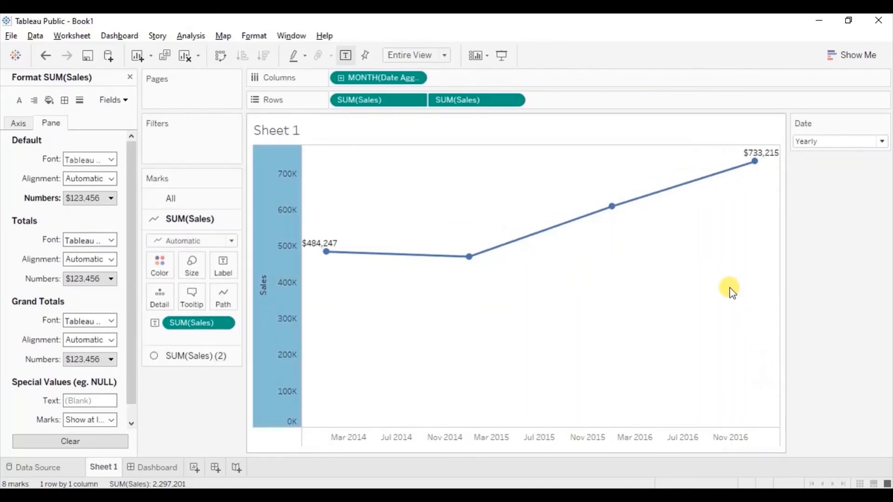
left_click(722, 276)
mouse_move(328, 258)
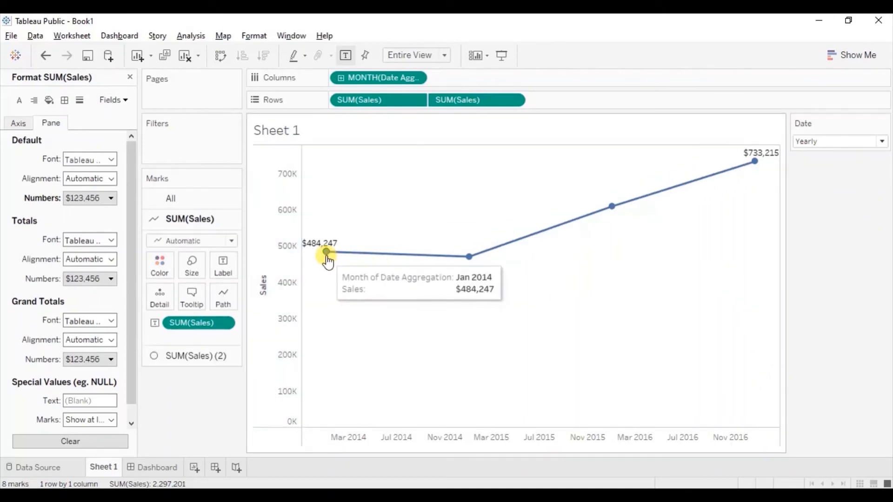
mouse_move(599, 222)
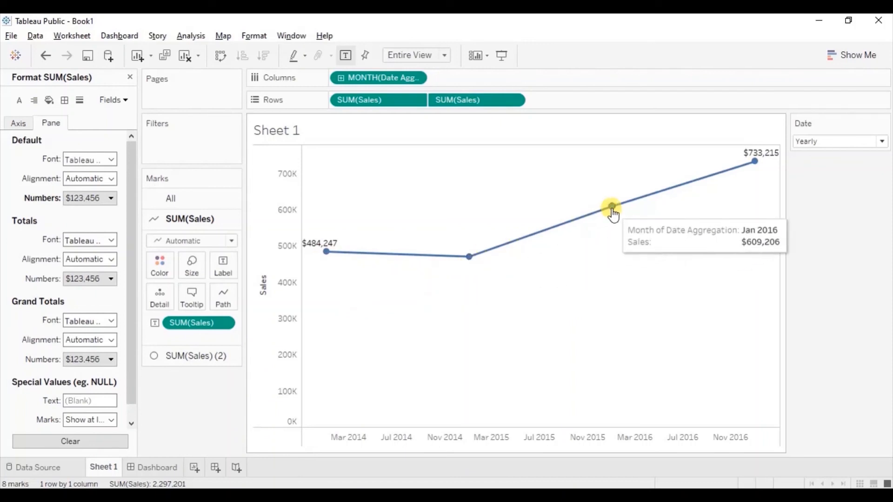
Replace the sheet title with the inserted Date parameter followed by "Sales".
double_click(293, 131)
triple_click(375, 204)
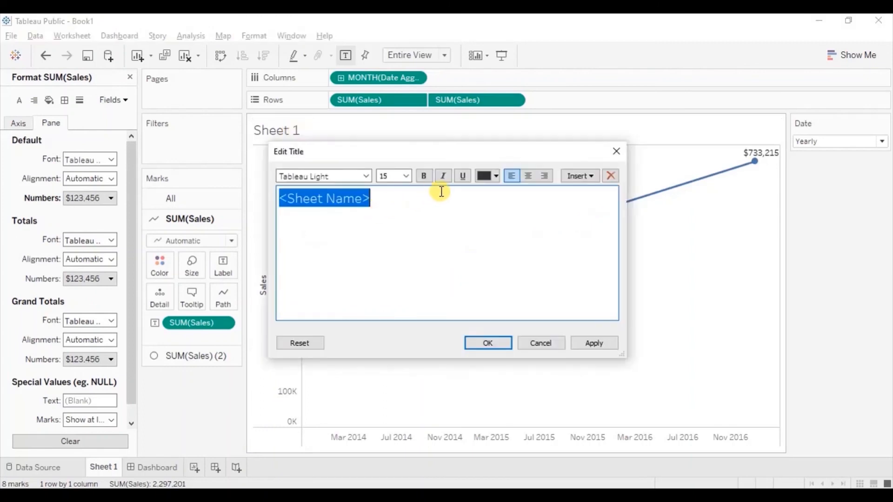
left_click(579, 177)
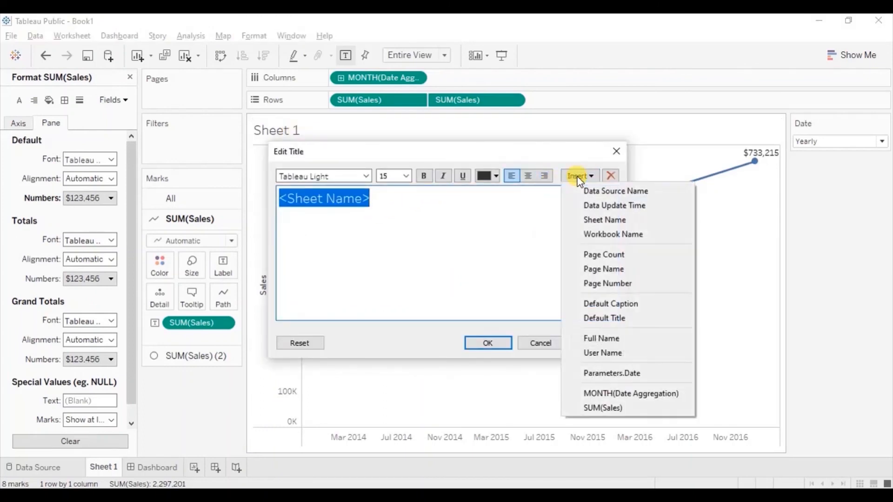
left_click(607, 373)
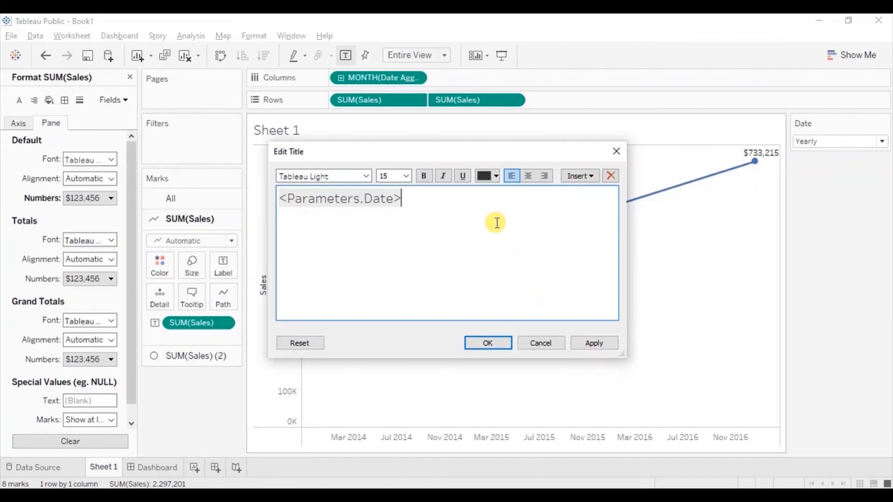
type("Sales")
Format the whole title in Tableau Bold with a dark gray color and center alignment, and apply it.
key("ctrl+a")
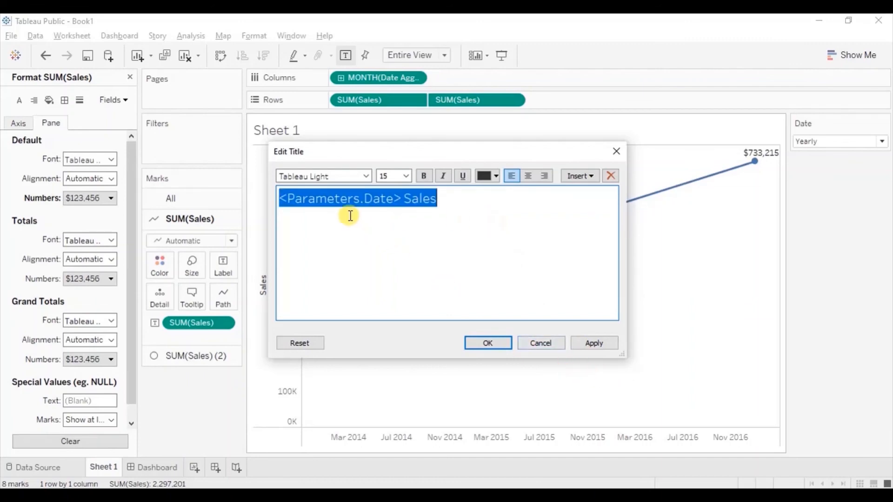
left_click(319, 177)
double_click(319, 176)
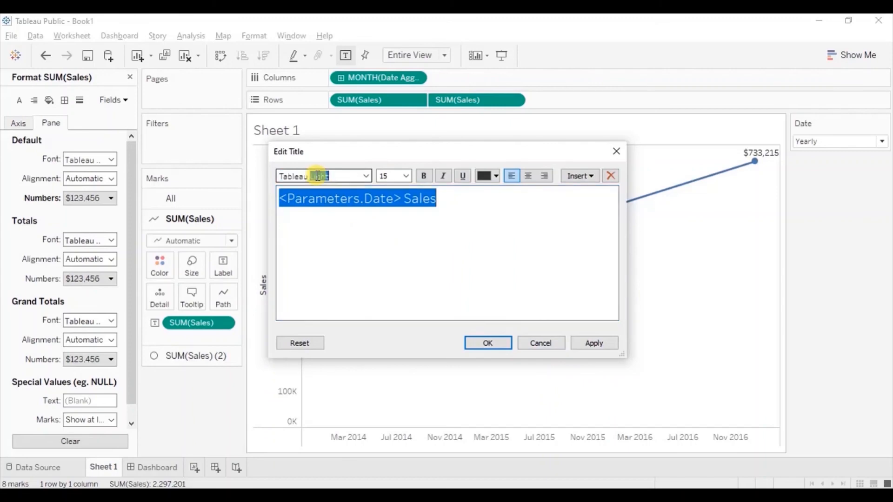
type("Bold")
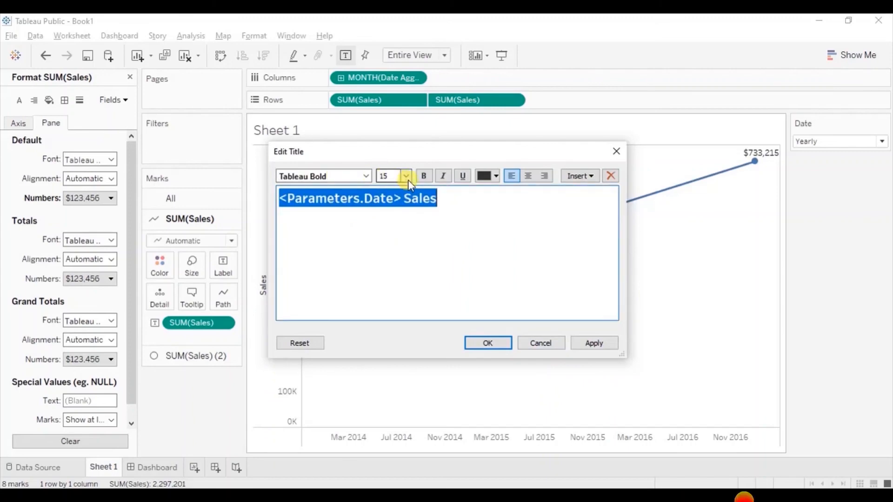
left_click(482, 175)
left_click(487, 217)
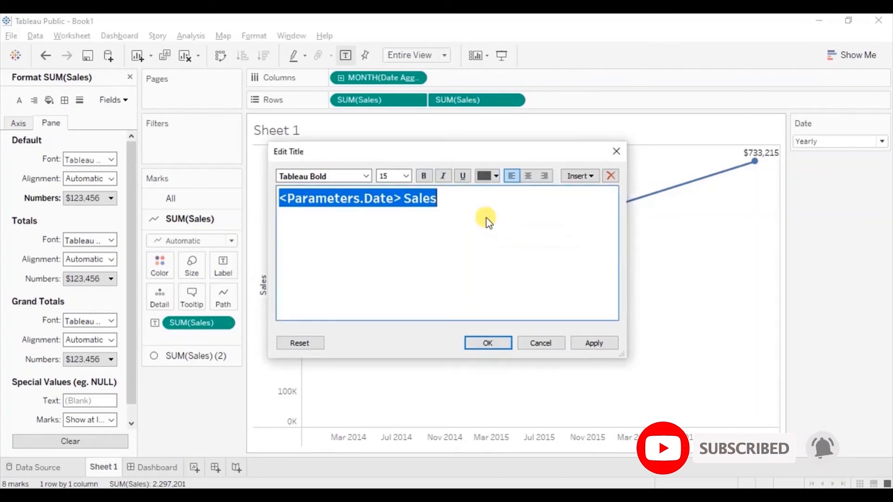
left_click(527, 176)
left_click(486, 344)
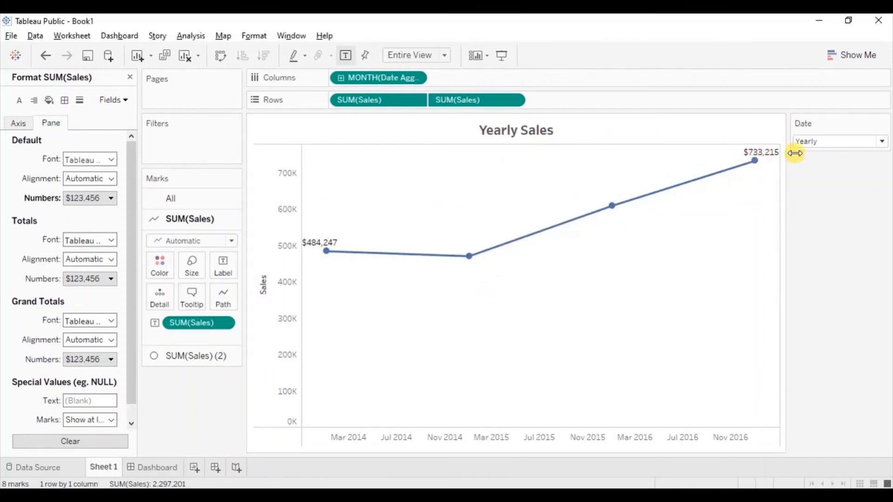
Switch the Date parameter to Monthly and check the title and the points on the line.
left_click(821, 143)
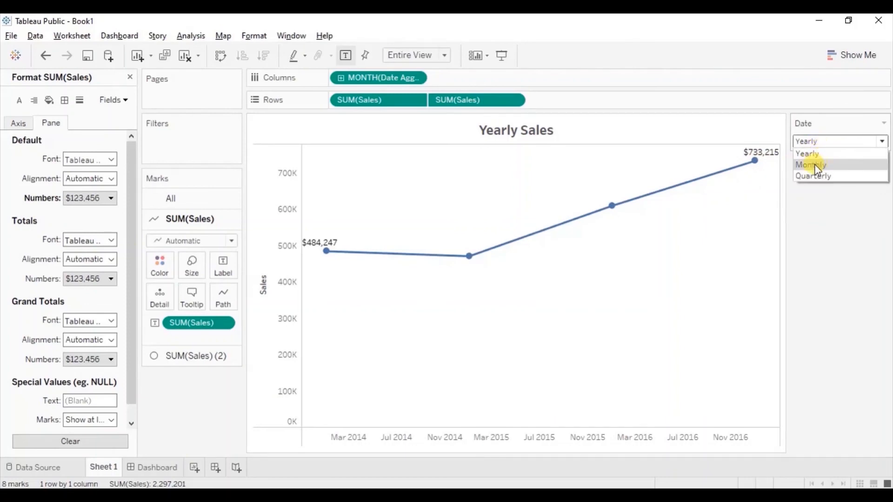
left_click(816, 165)
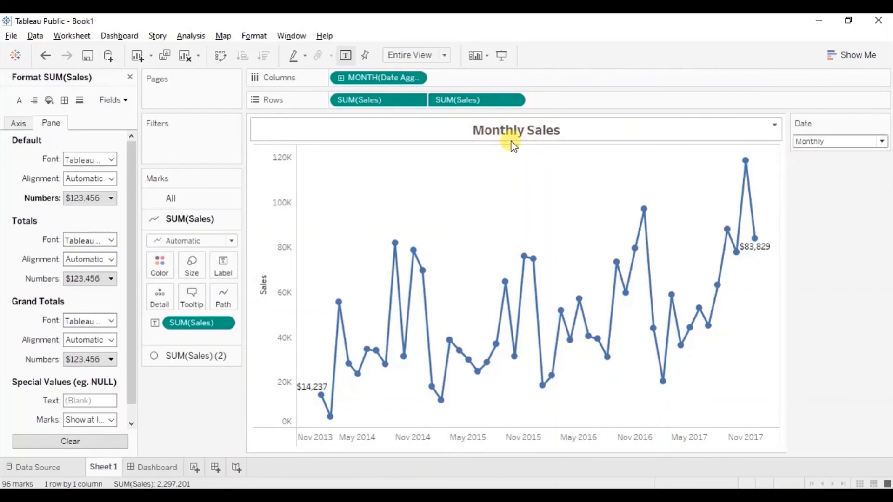
mouse_move(362, 350)
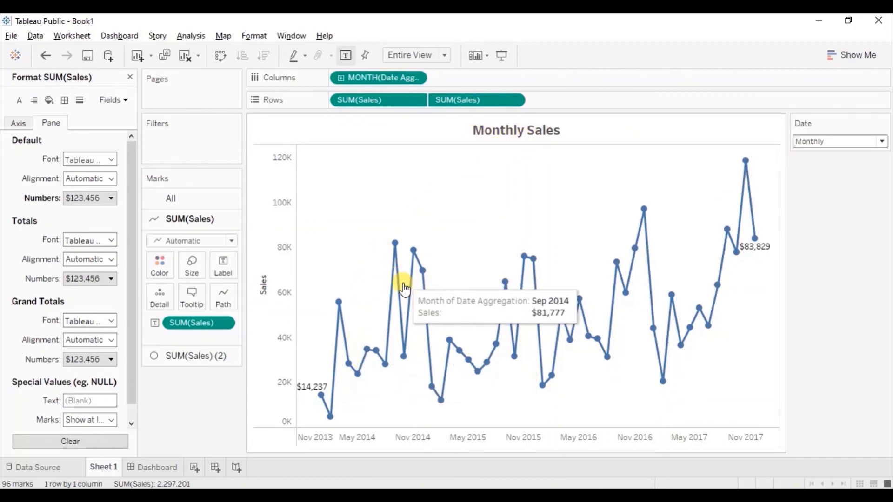